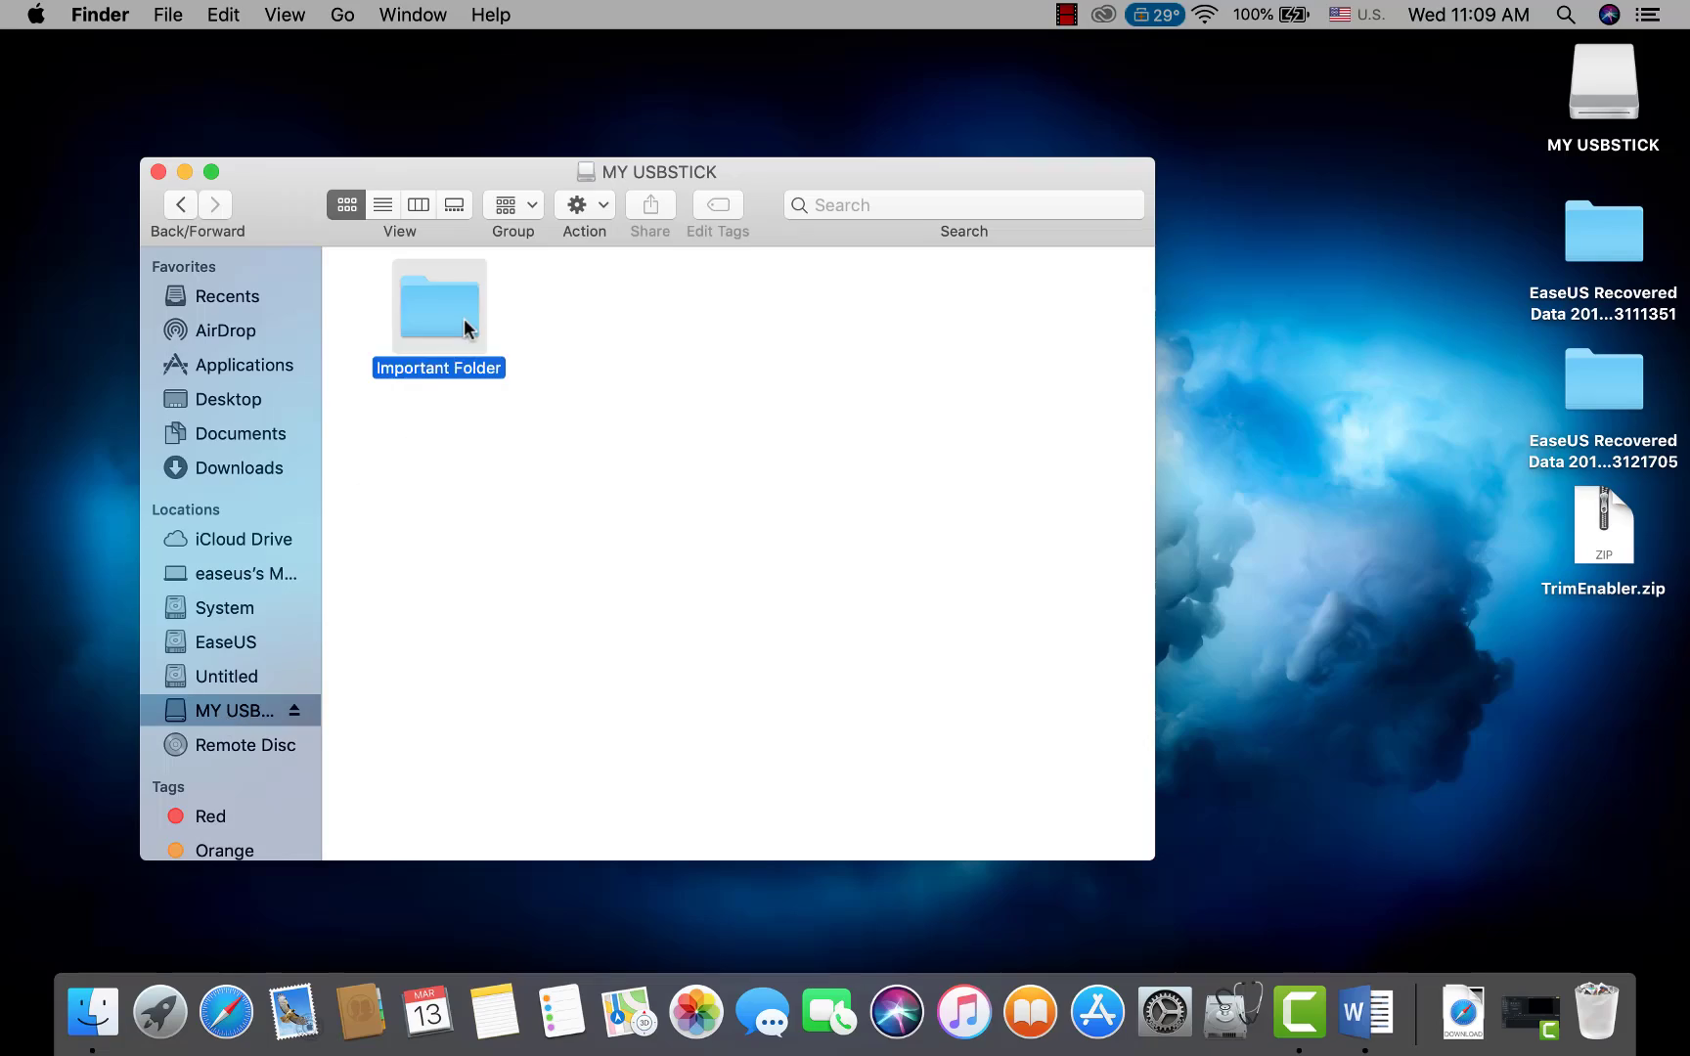
# Move Important Folder from MY USBSTICK to the Trash and permanently empty the Trash
pyautogui.click(420, 330)
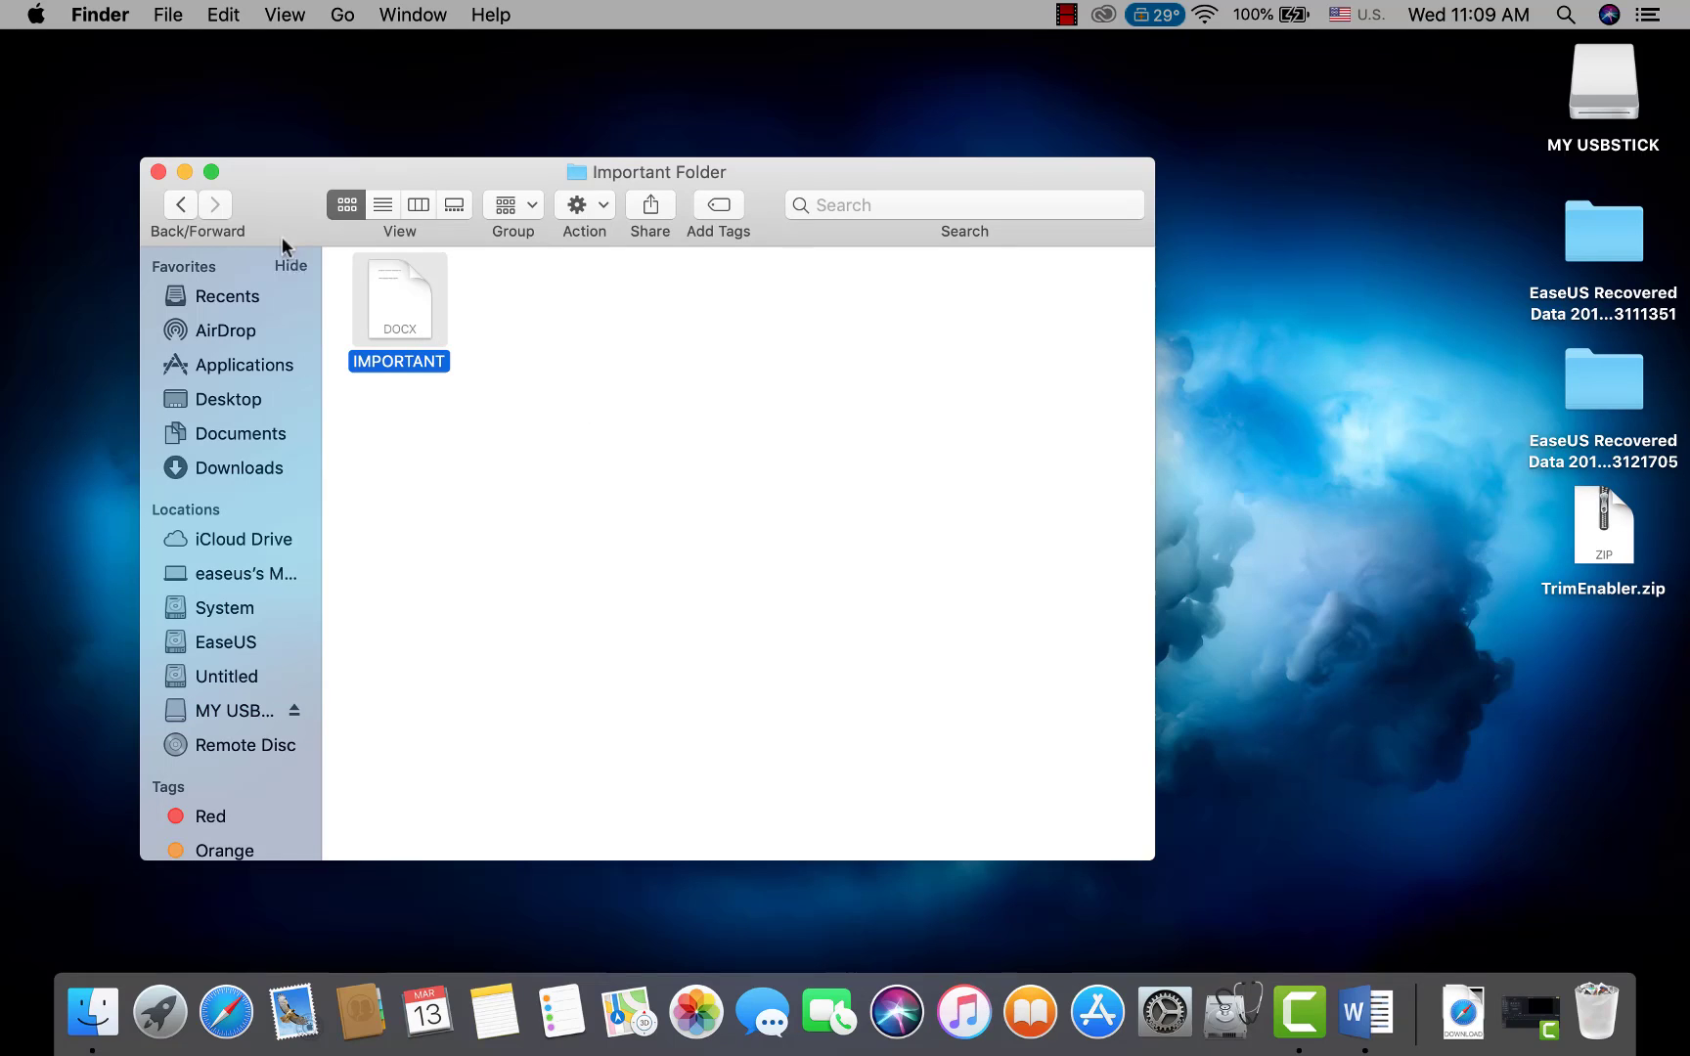
pyautogui.click(180, 202)
pyautogui.click(419, 327)
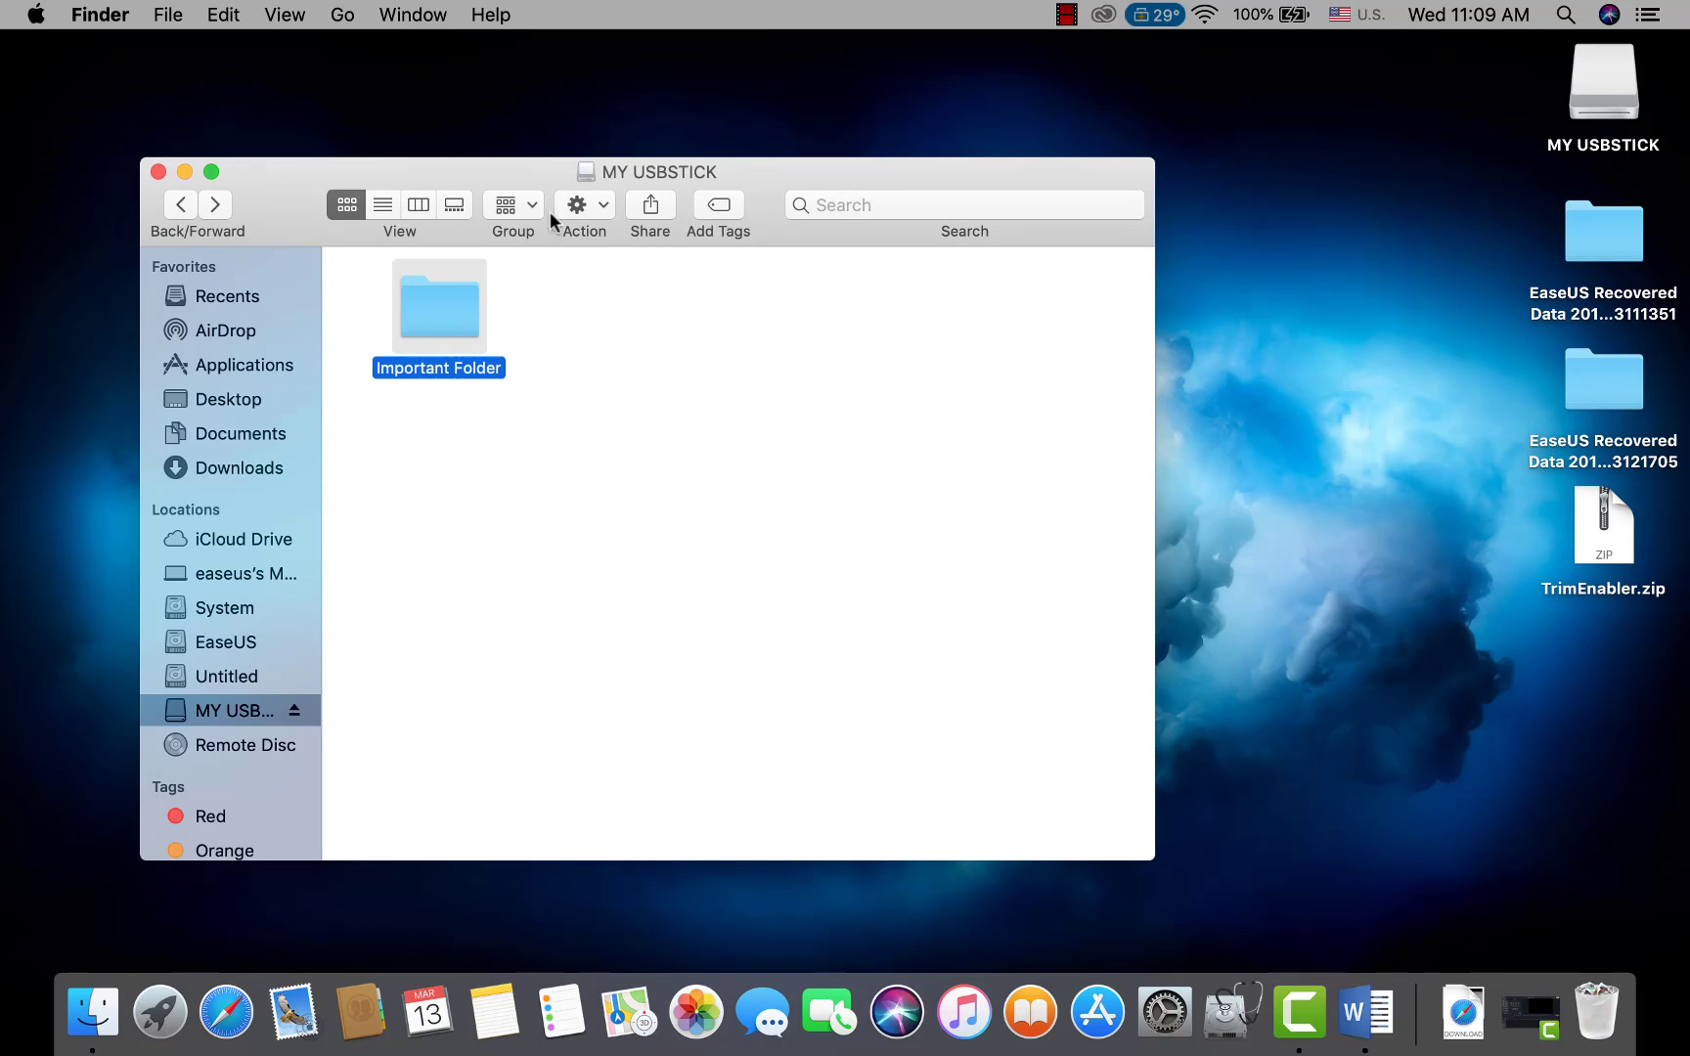
pyautogui.click(580, 208)
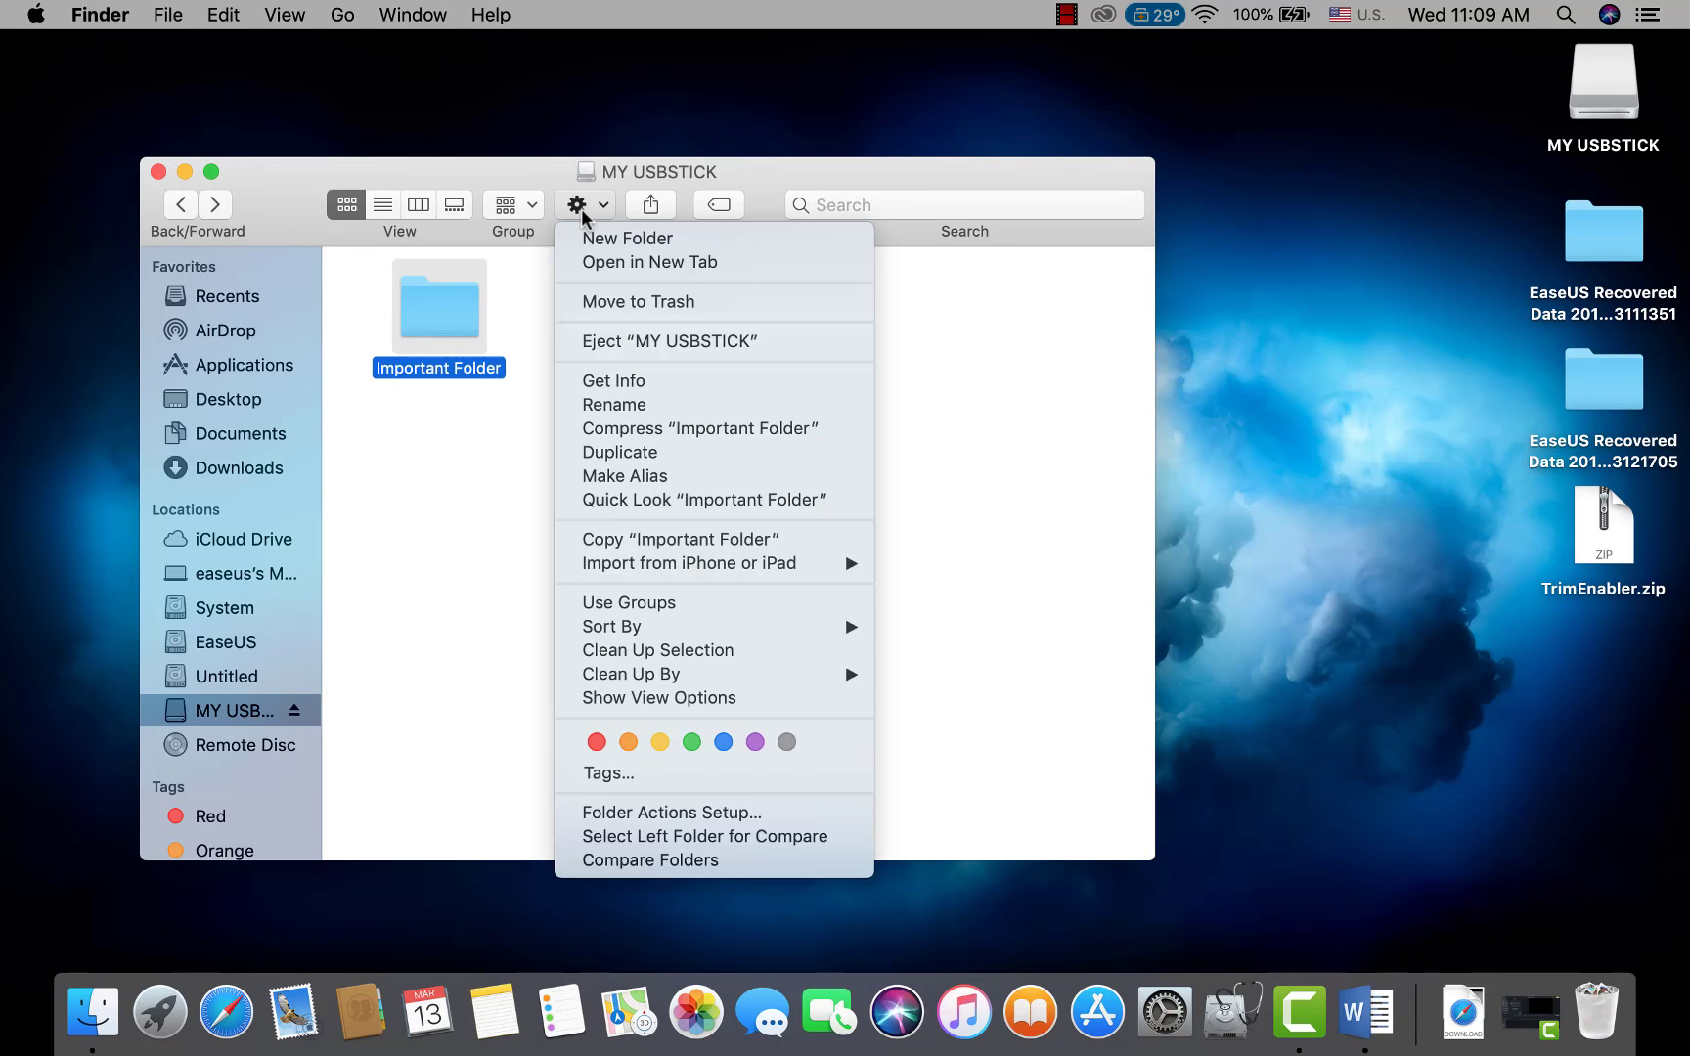
pyautogui.click(775, 306)
pyautogui.click(1596, 1012)
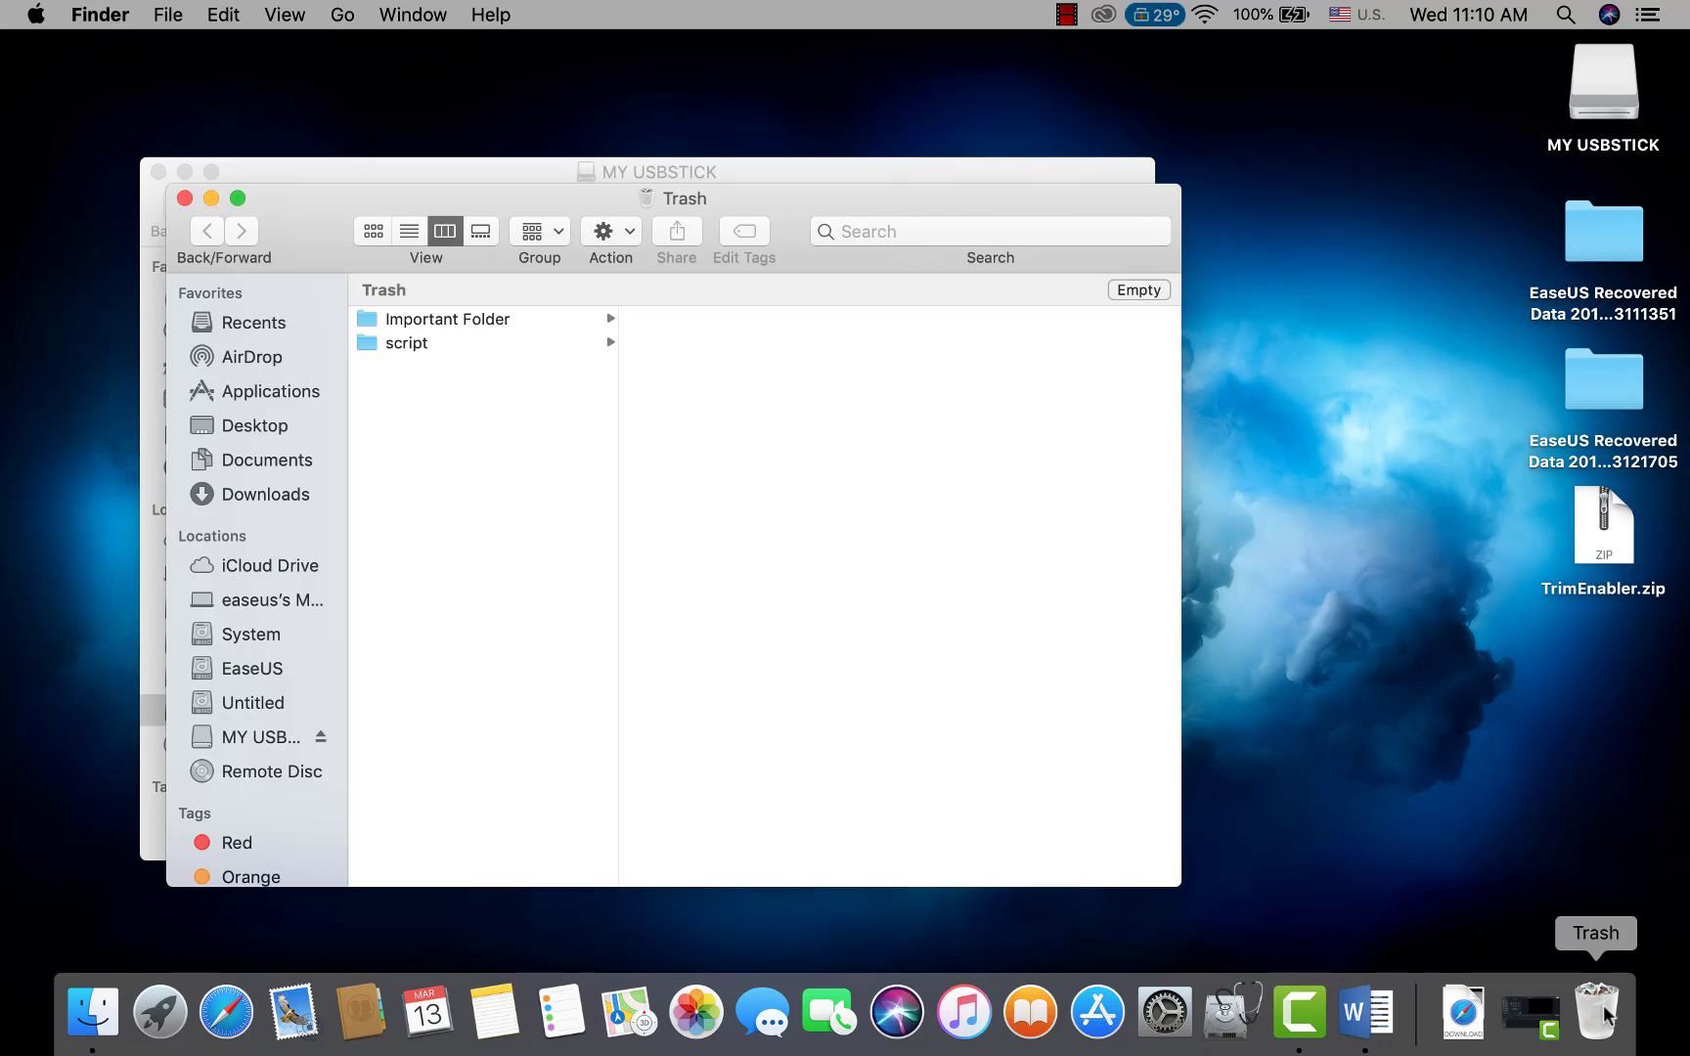
pyautogui.click(1138, 290)
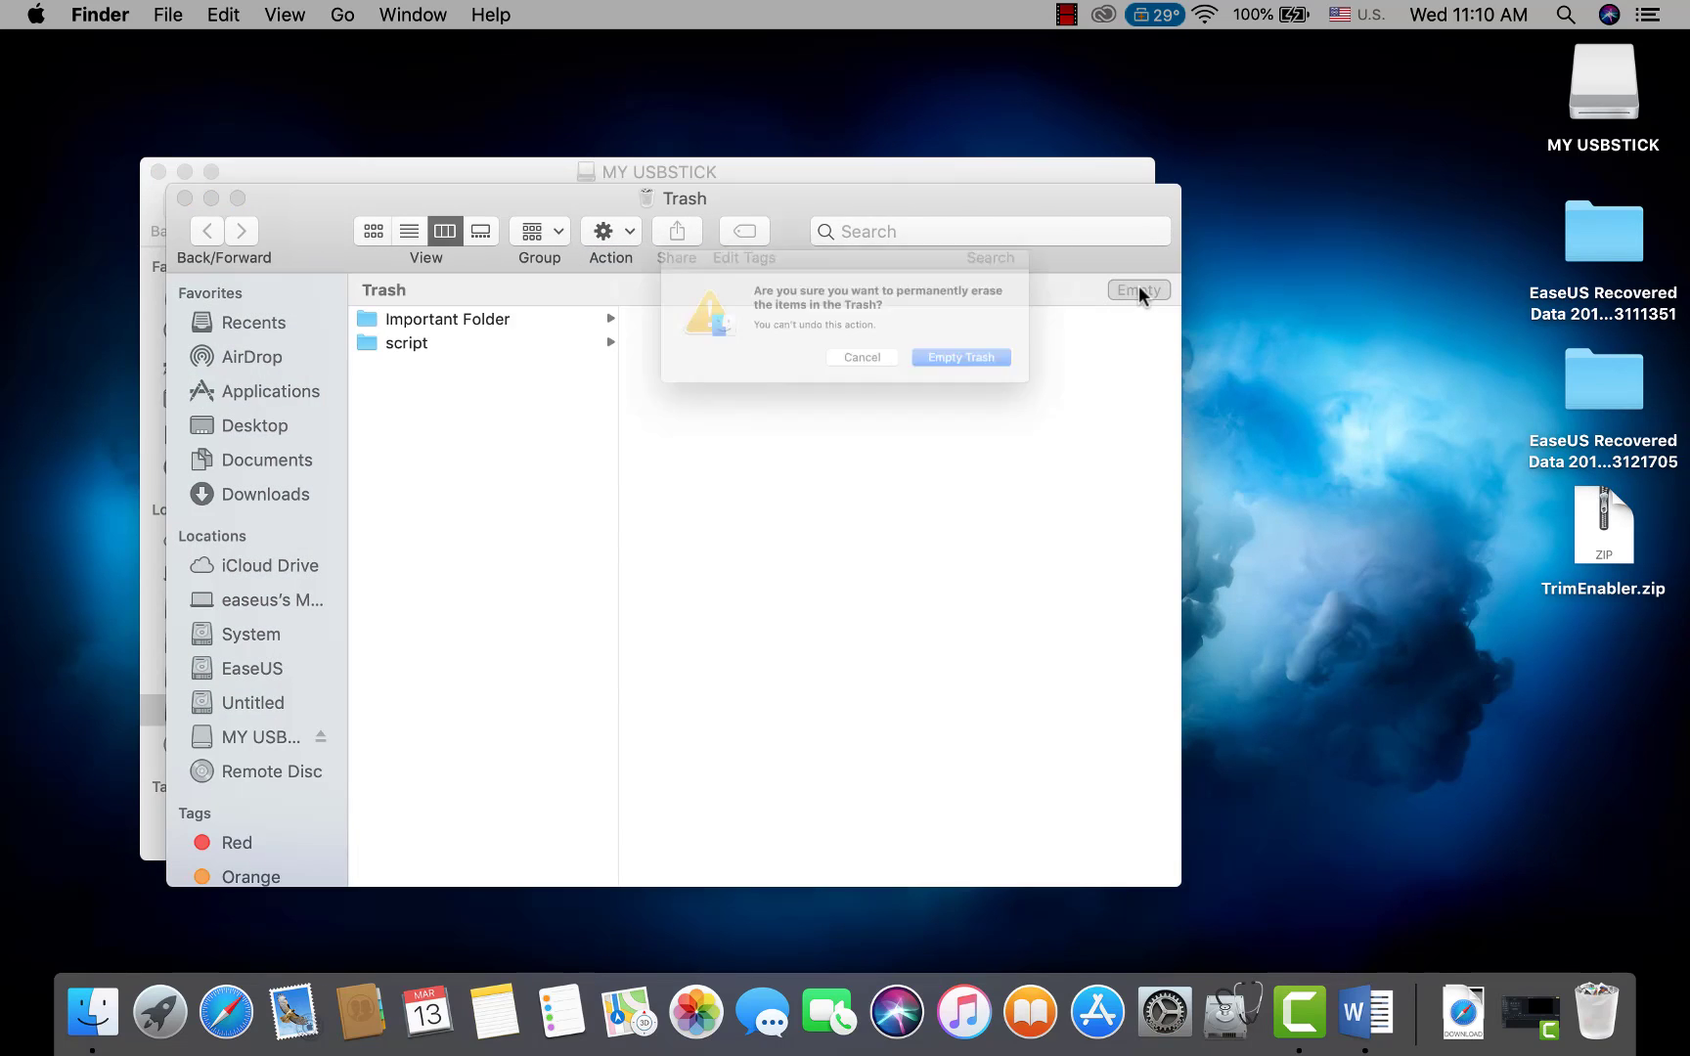
pyautogui.click(1054, 370)
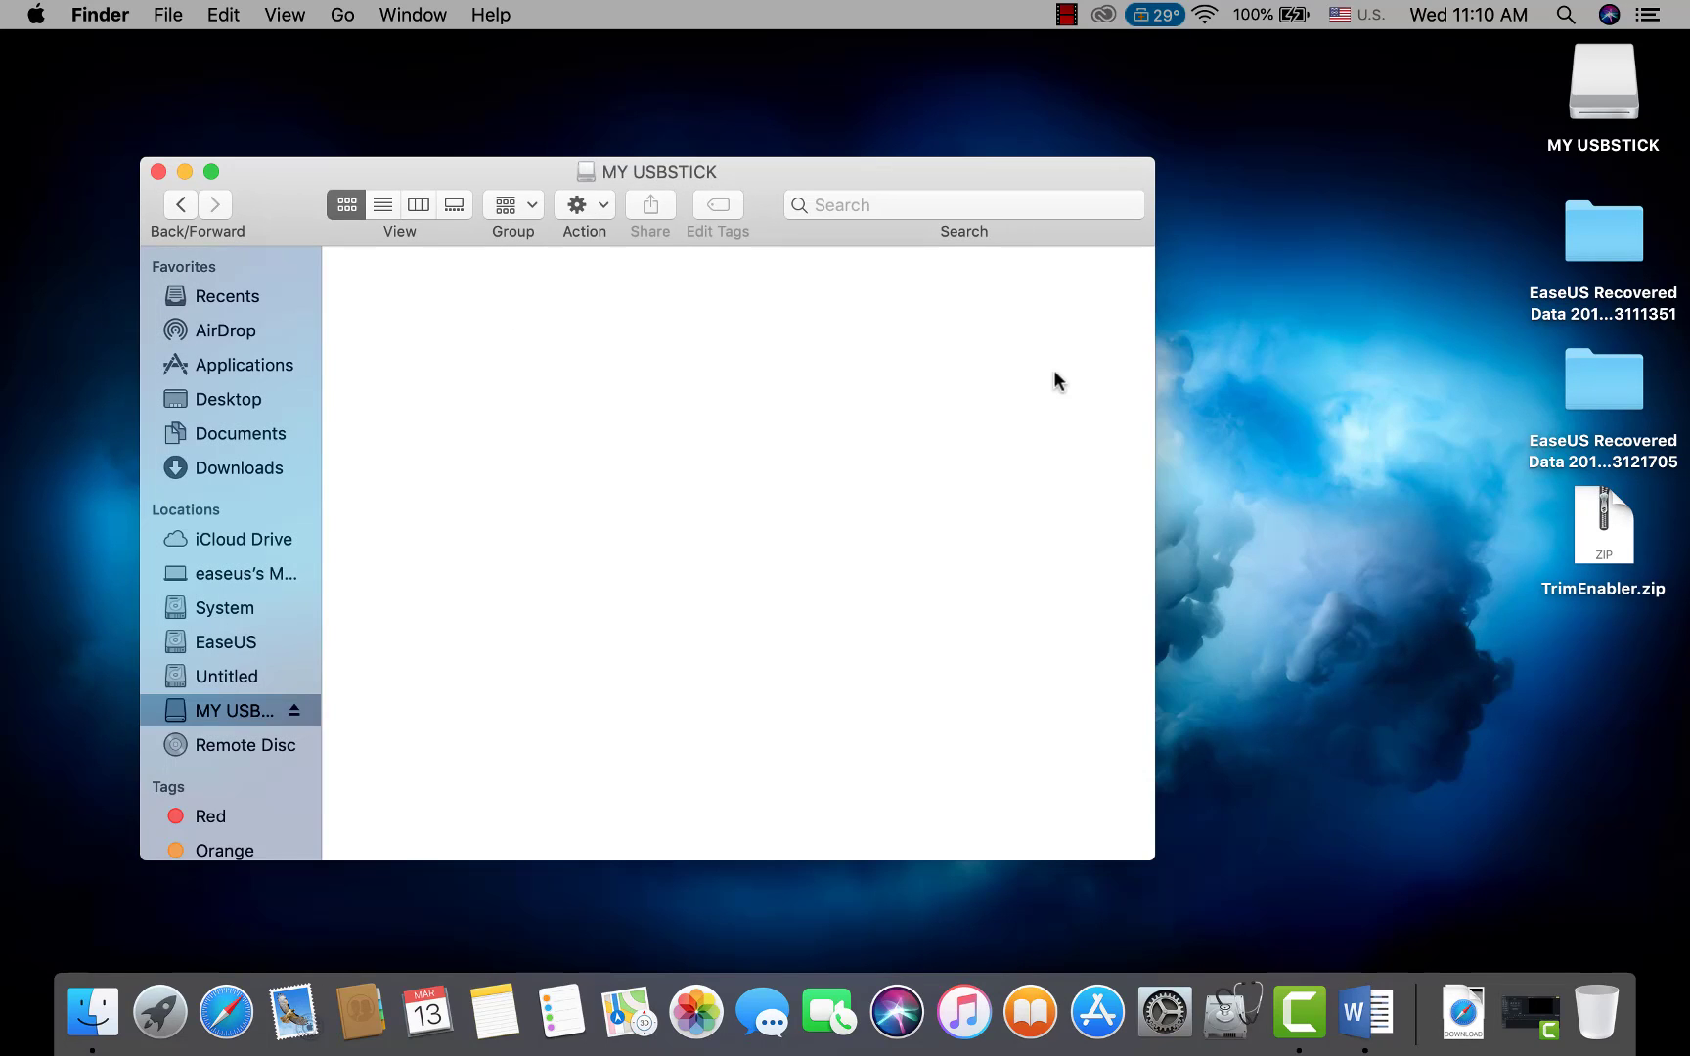
# Reopen MY USBSTICK in a new Finder window to confirm the drive is empty
pyautogui.click(158, 173)
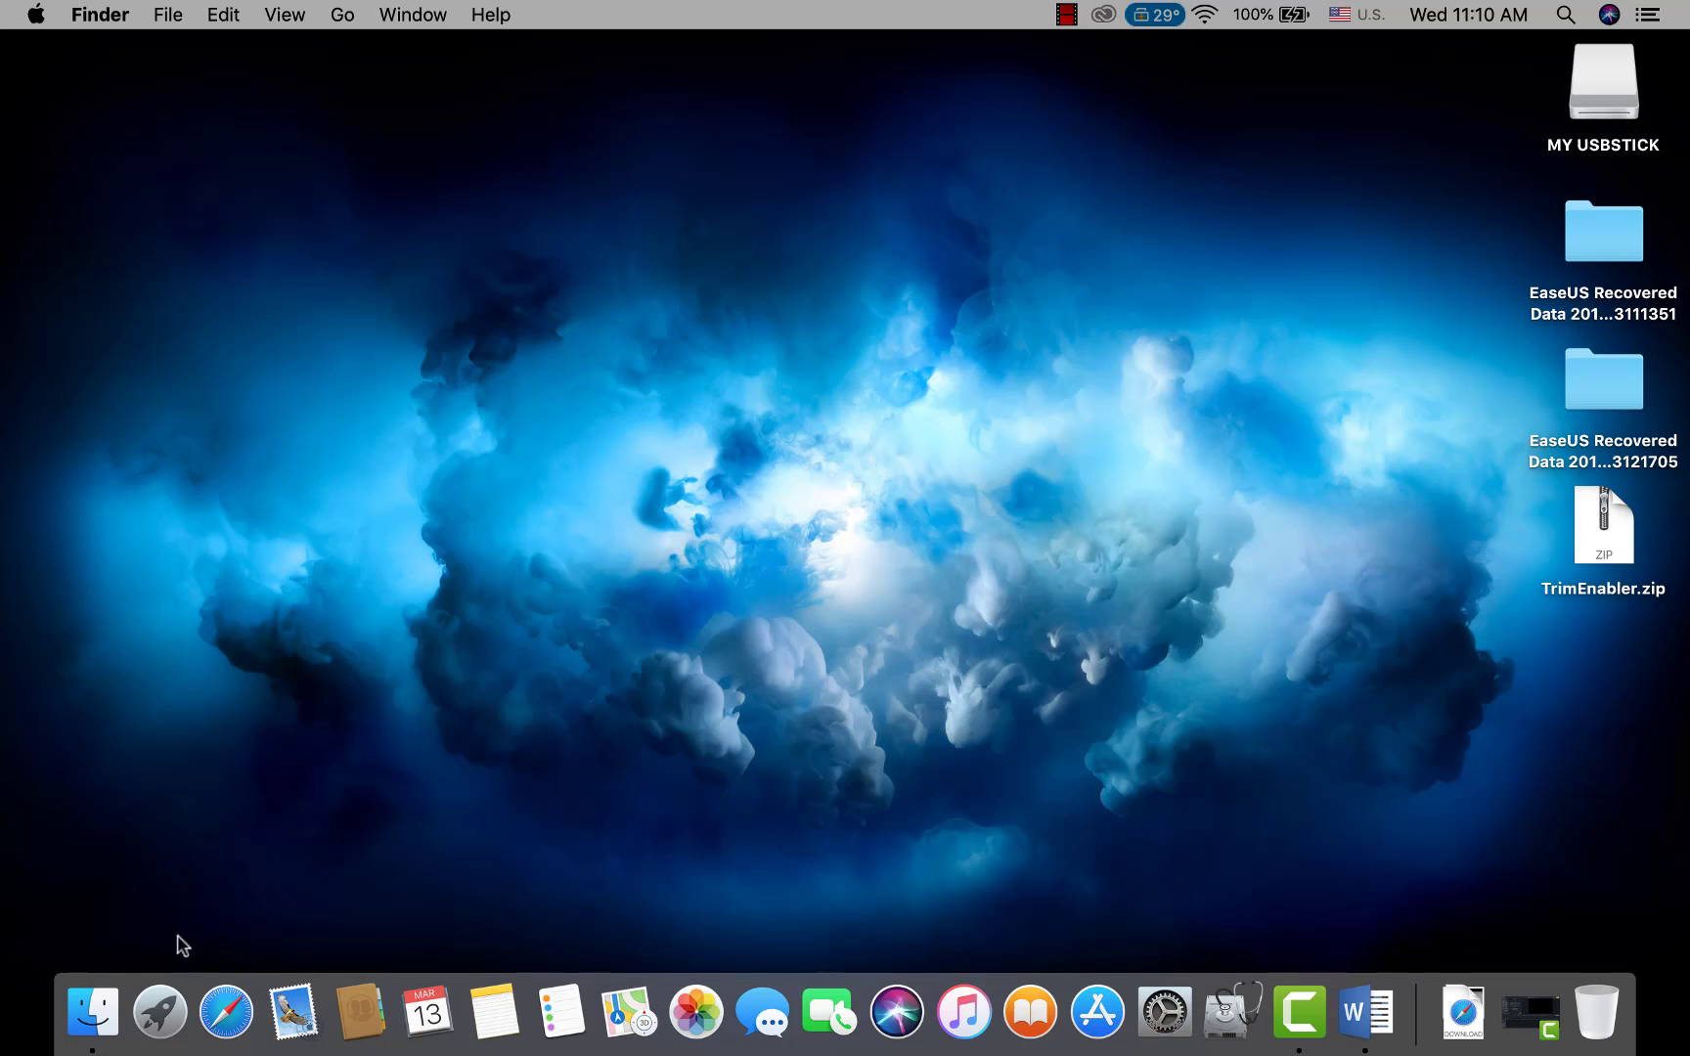
pyautogui.click(93, 1012)
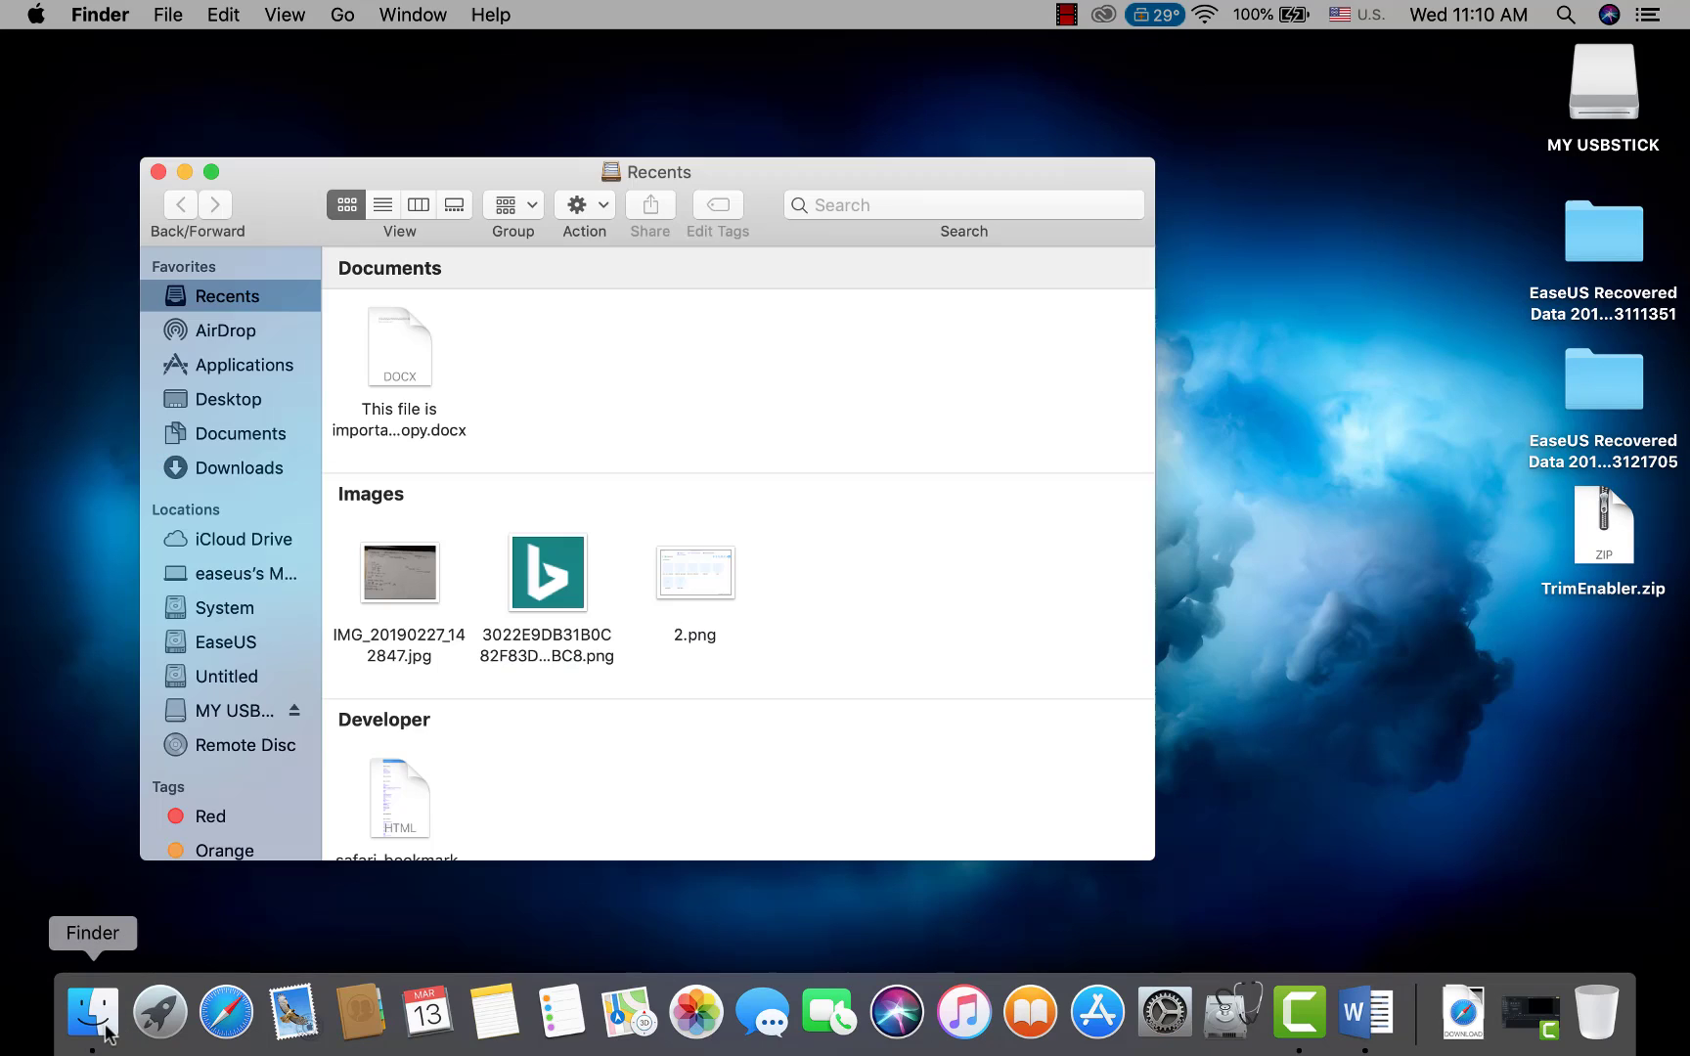
pyautogui.click(211, 714)
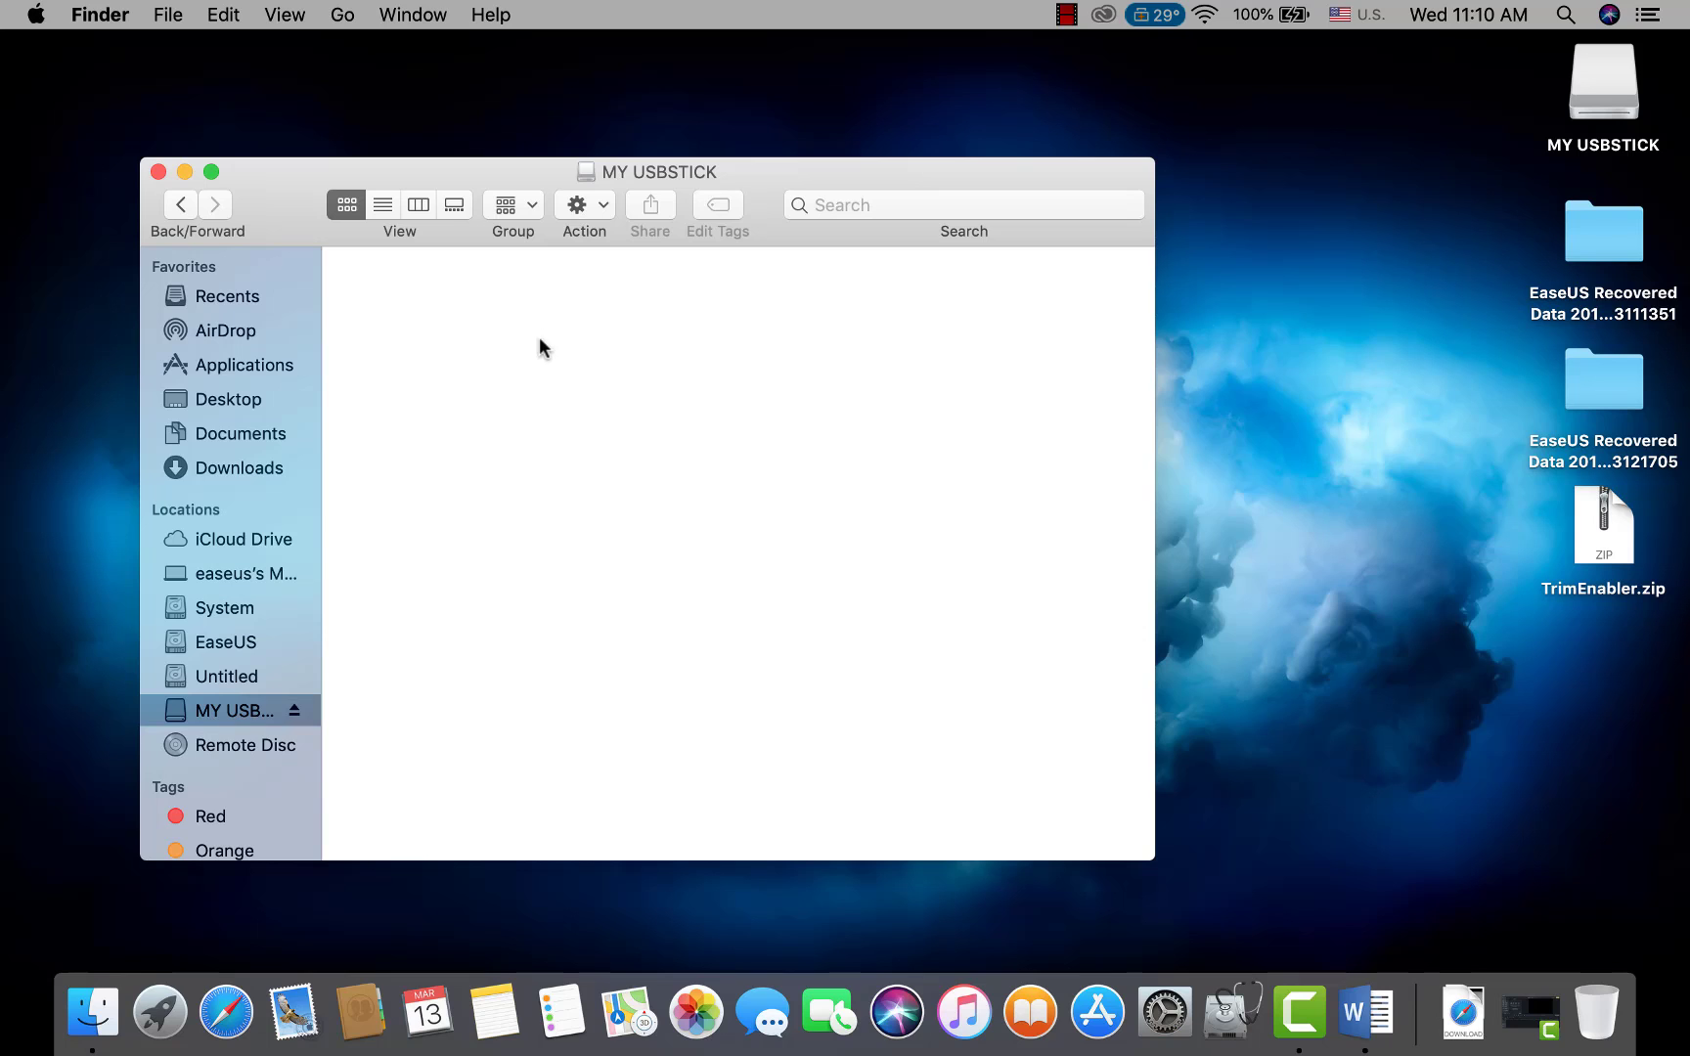
pyautogui.click(1161, 15)
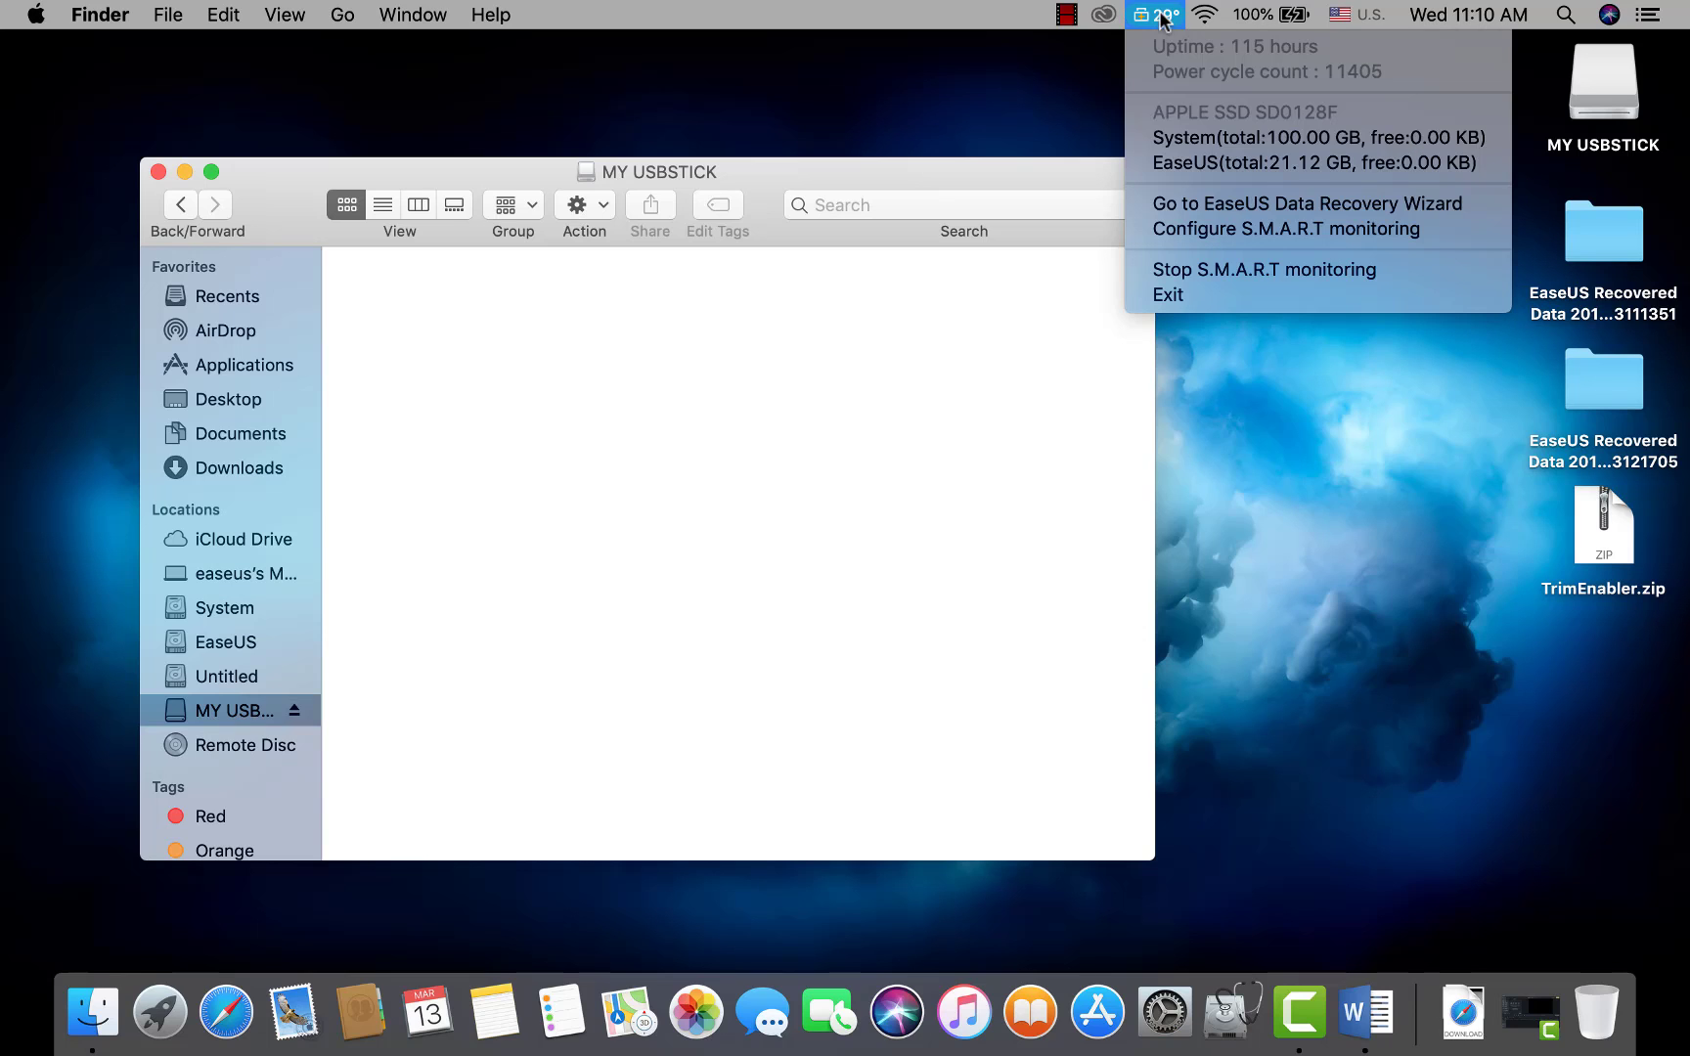
# Launch EaseUS from the menu bar, maximize it, and scan the MY USBSTICK drive
pyautogui.click(1250, 207)
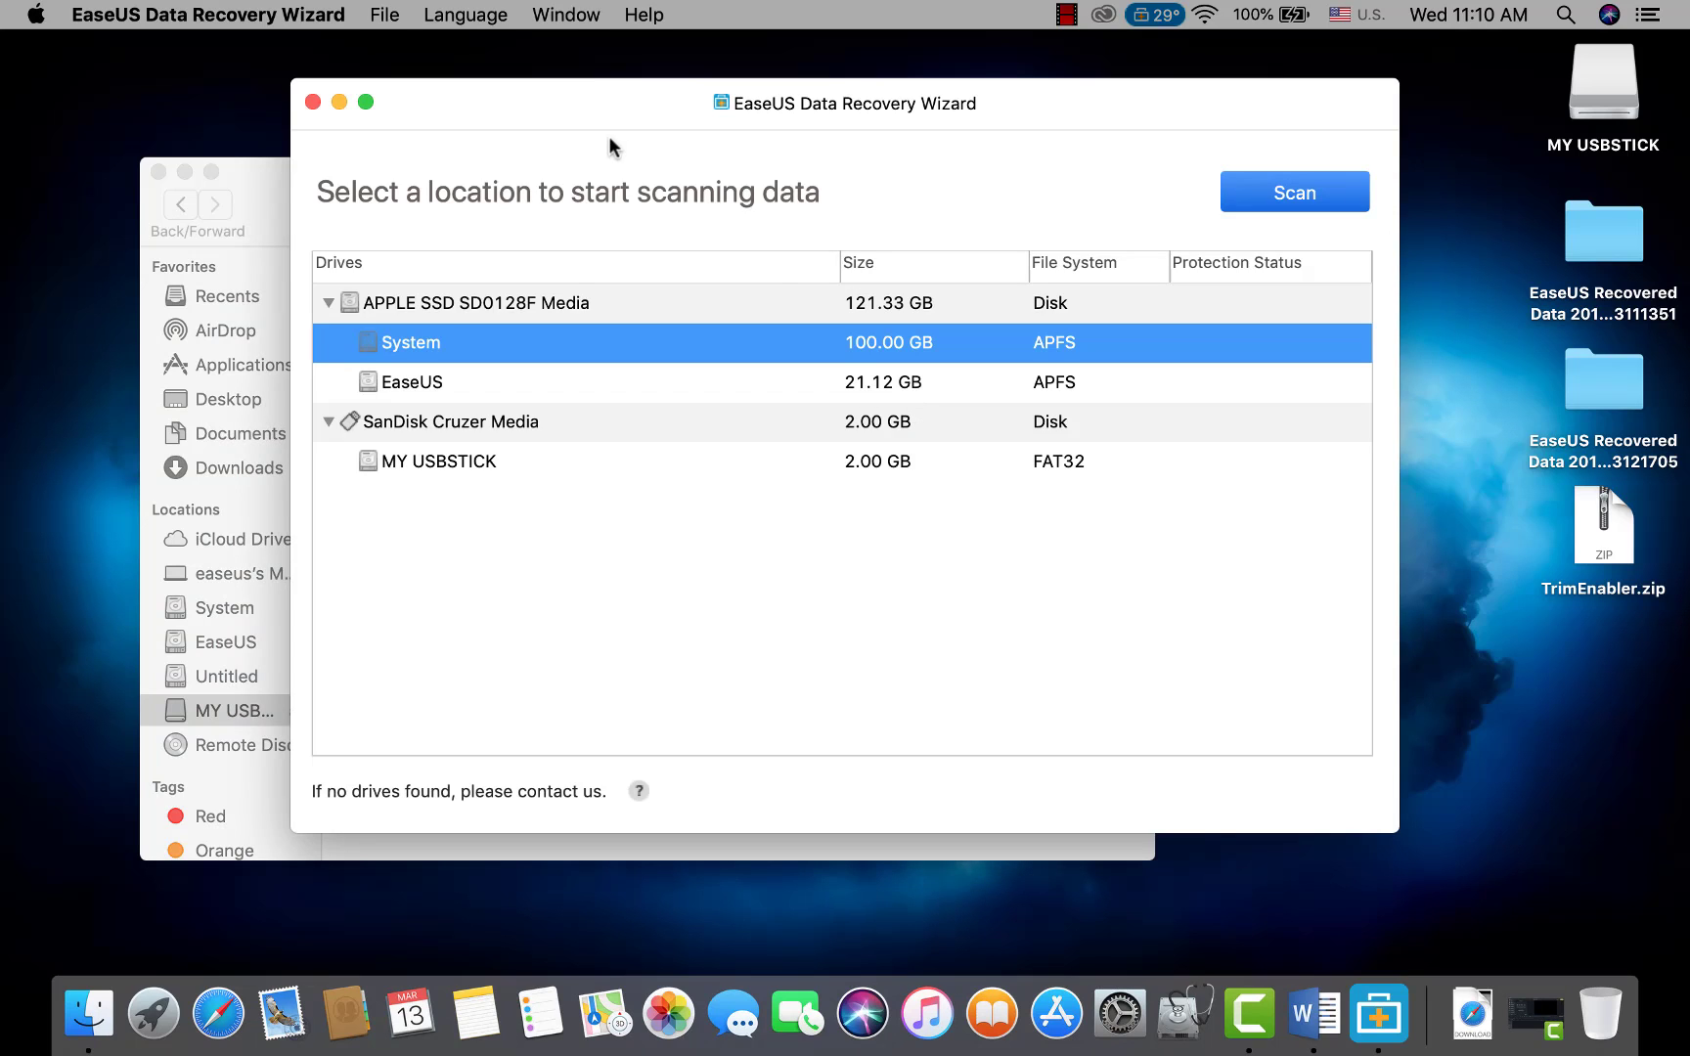
pyautogui.click(367, 103)
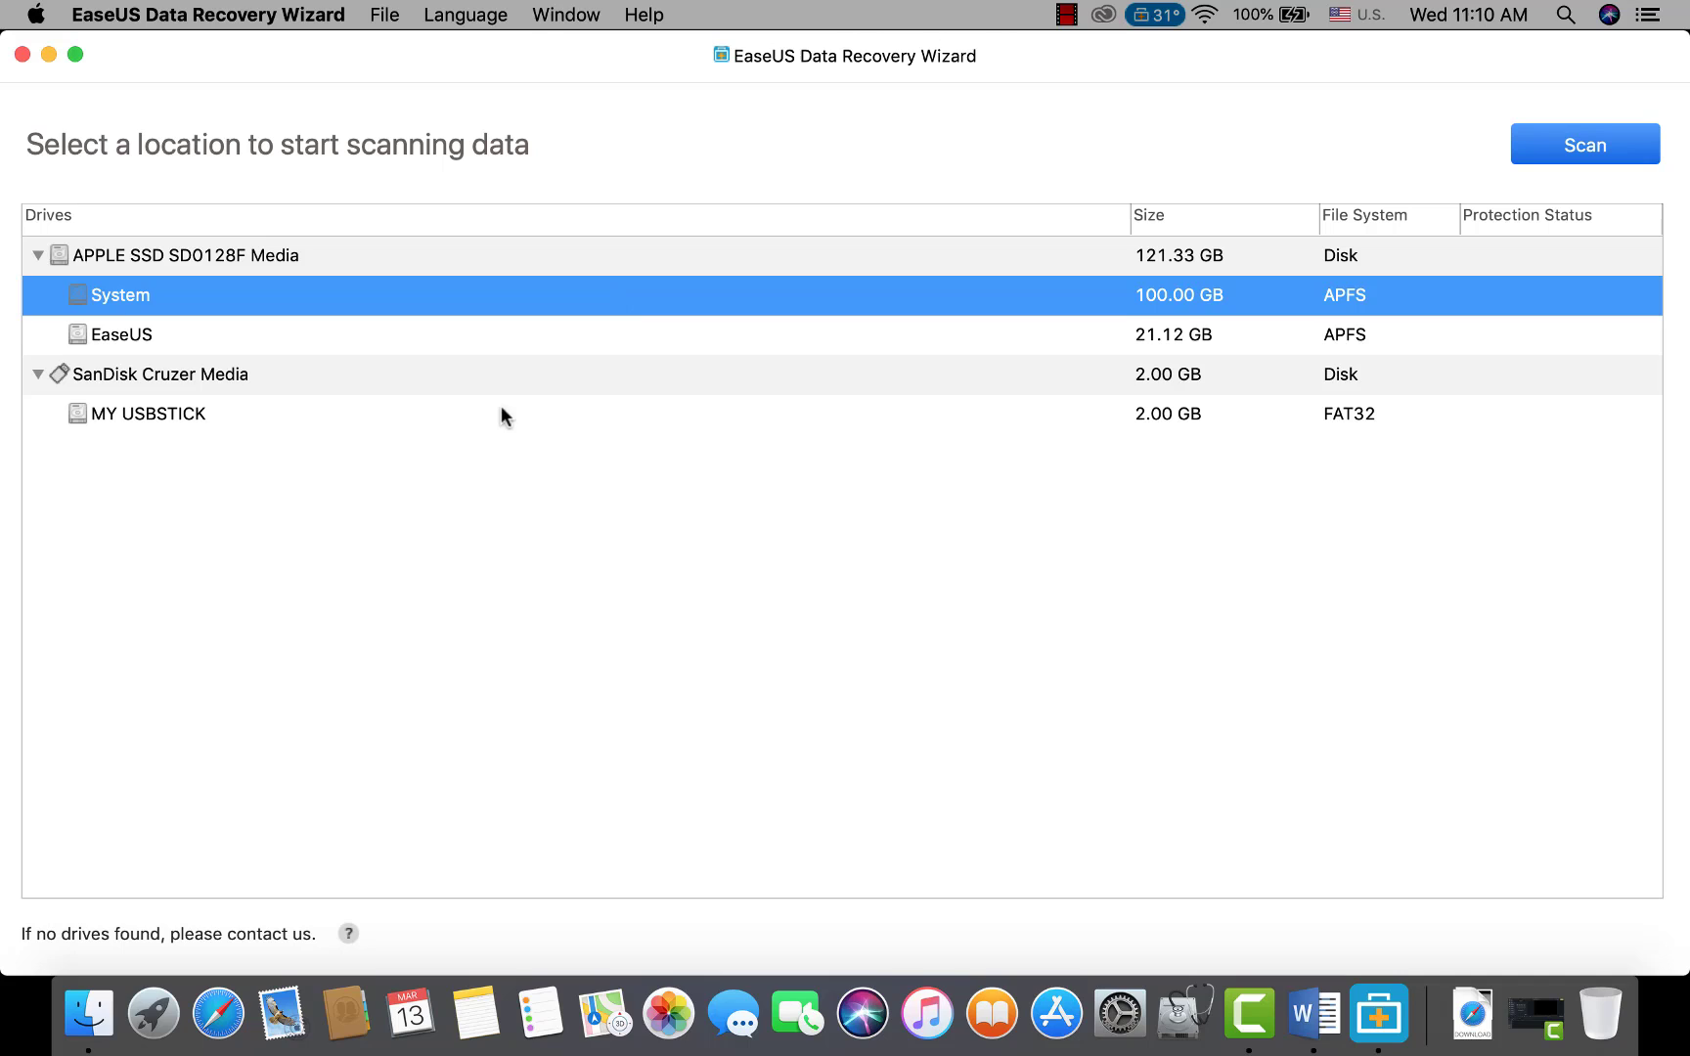
pyautogui.click(497, 418)
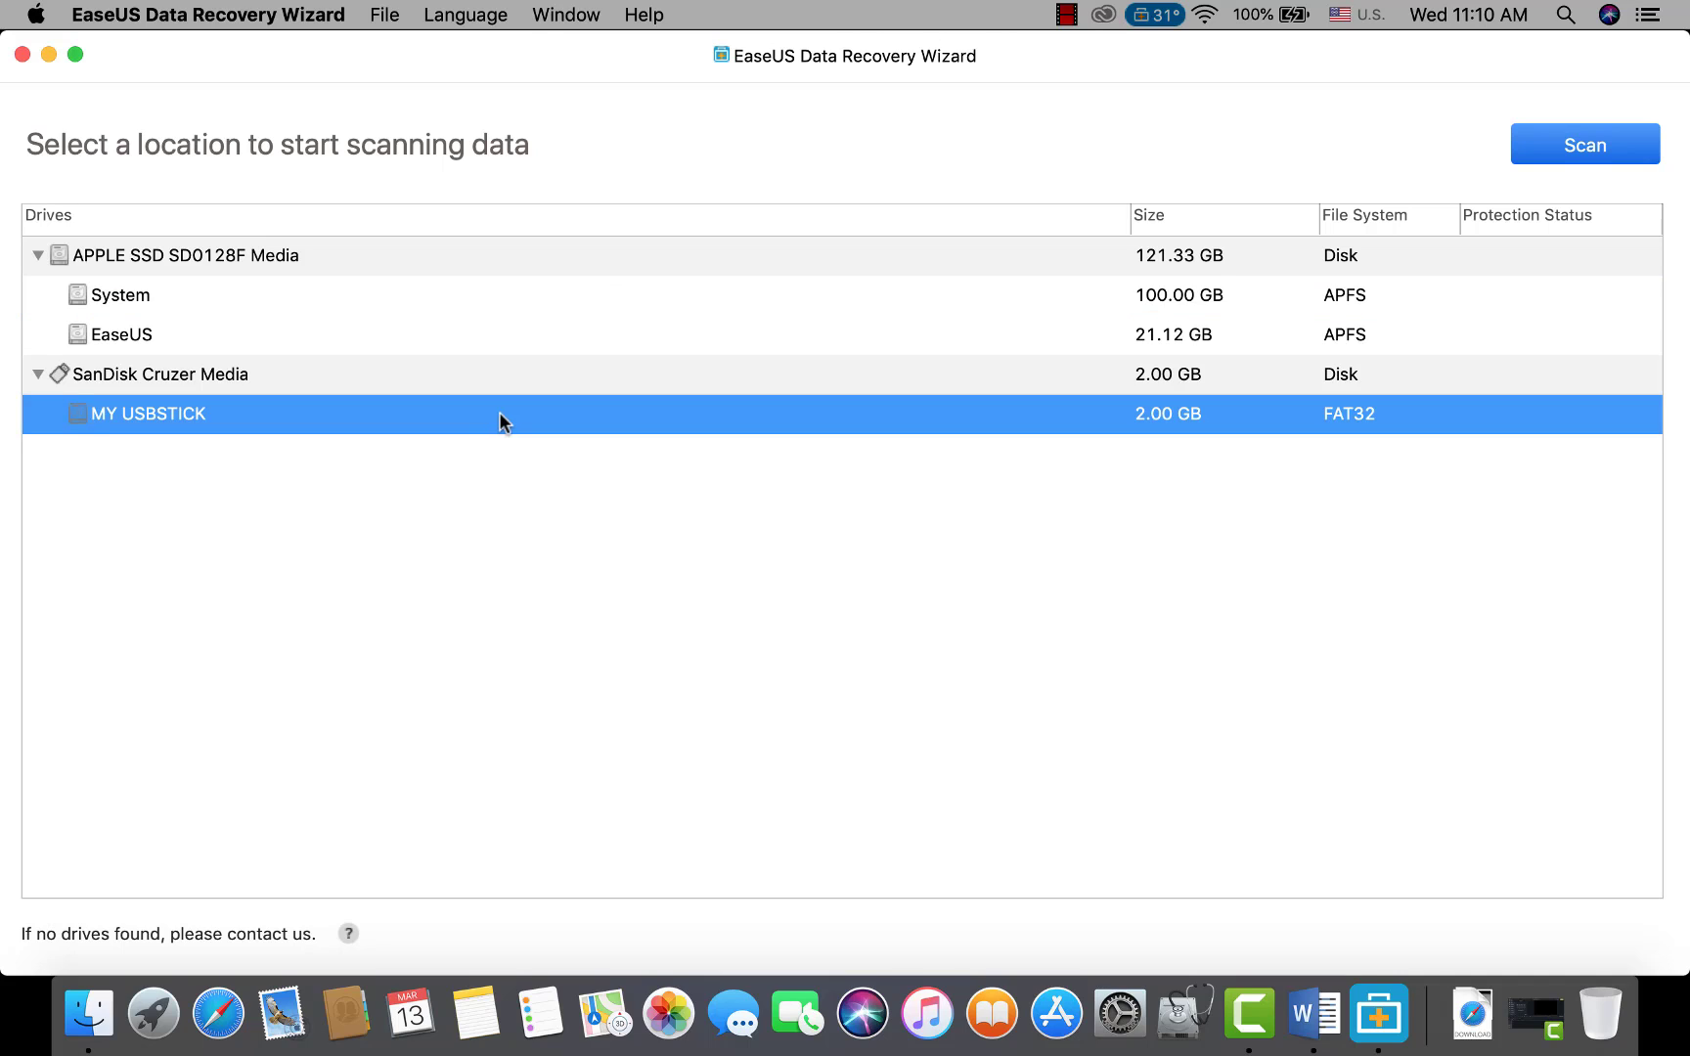
pyautogui.click(1589, 147)
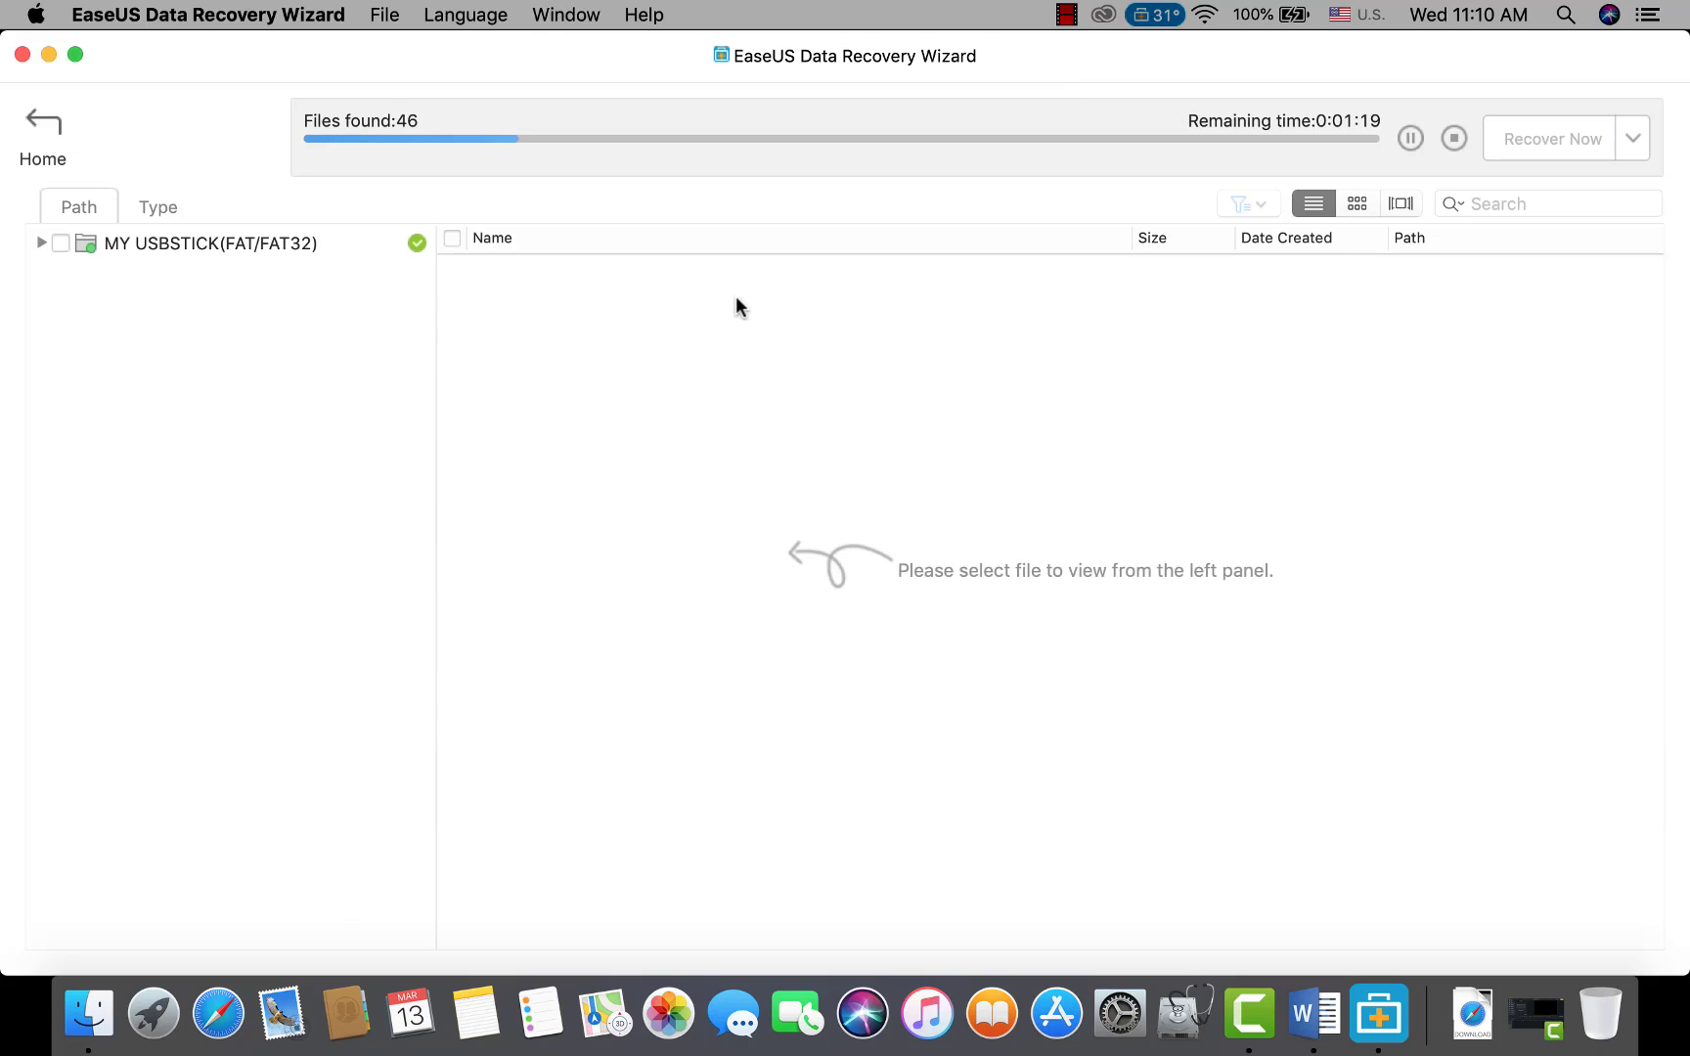
# Browse the found files in Important Folder and preview IMPORTANT.docx
pyautogui.click(40, 241)
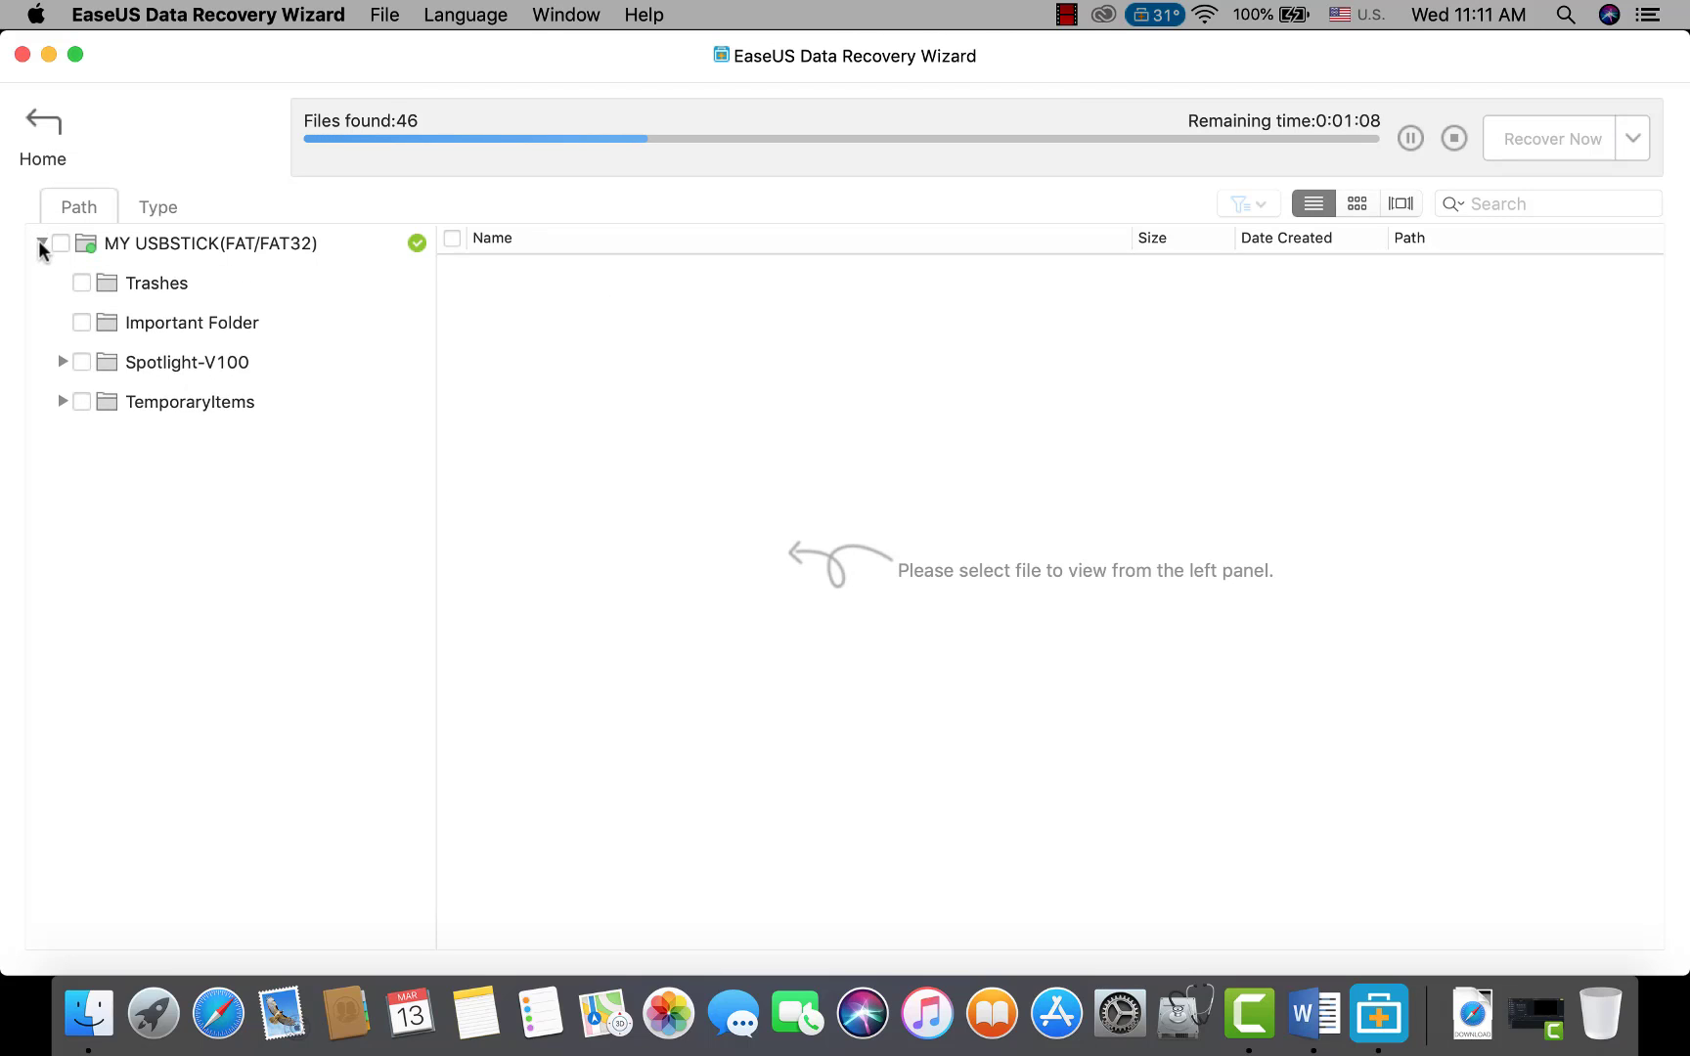
pyautogui.click(181, 333)
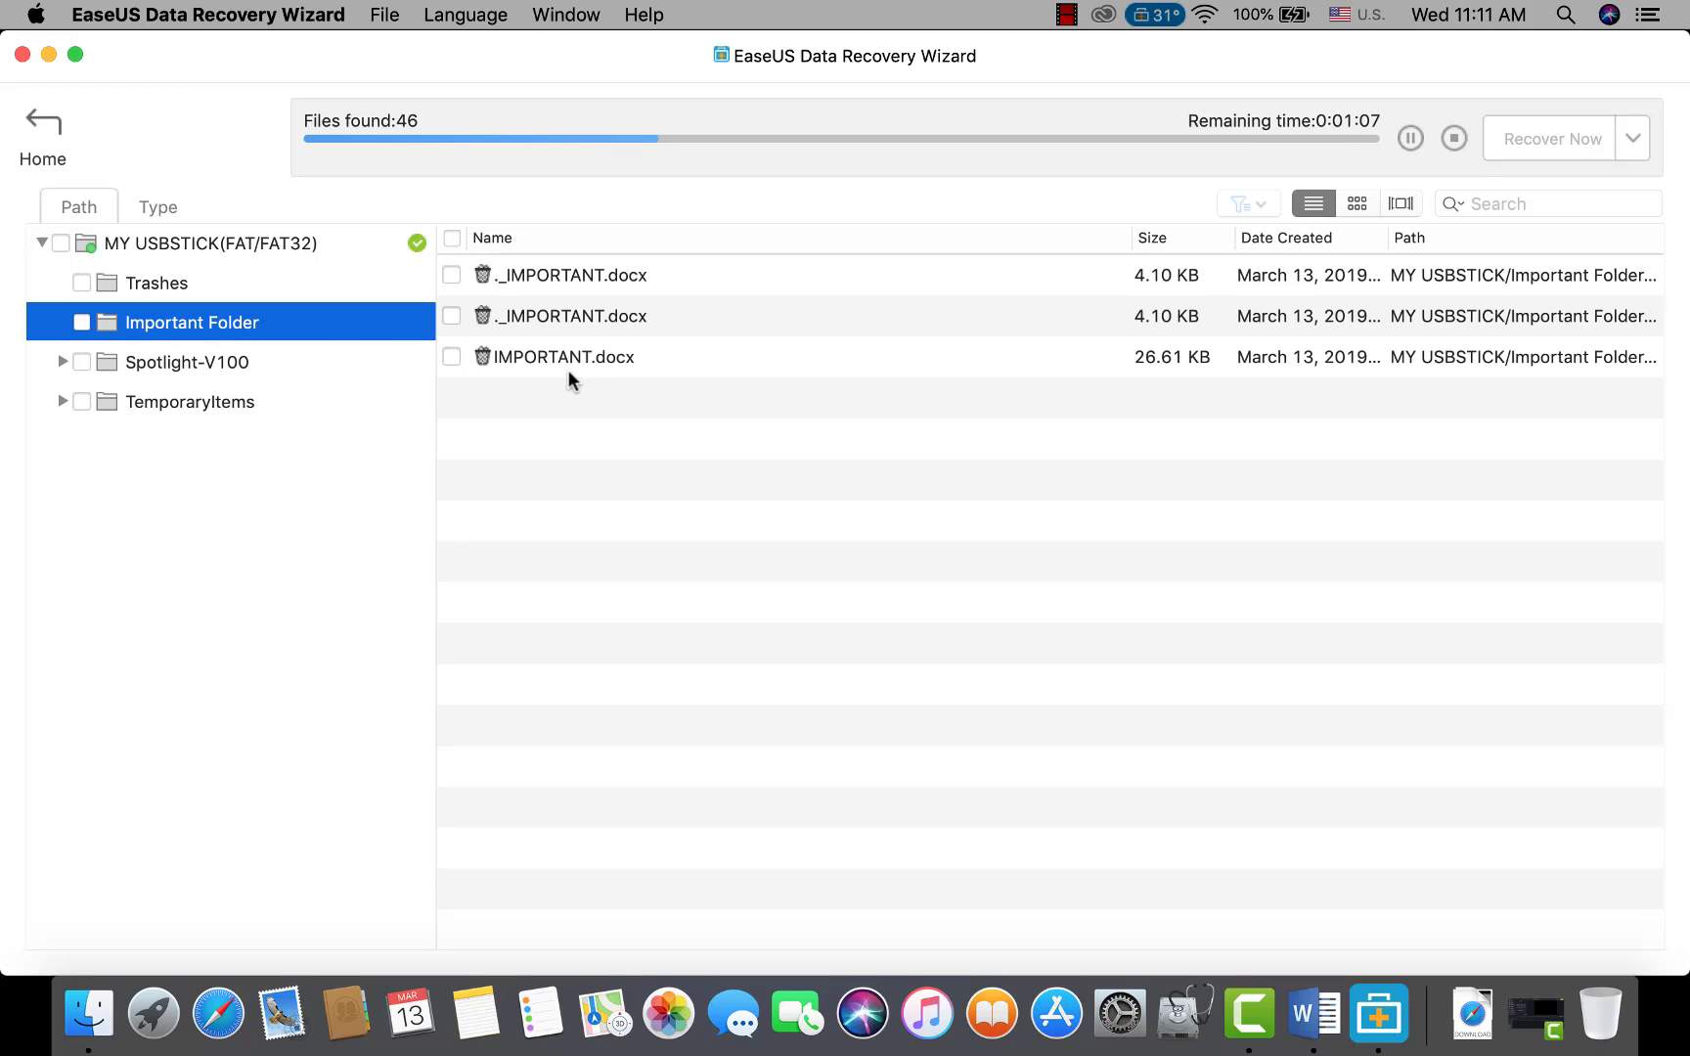
pyautogui.click(692, 359)
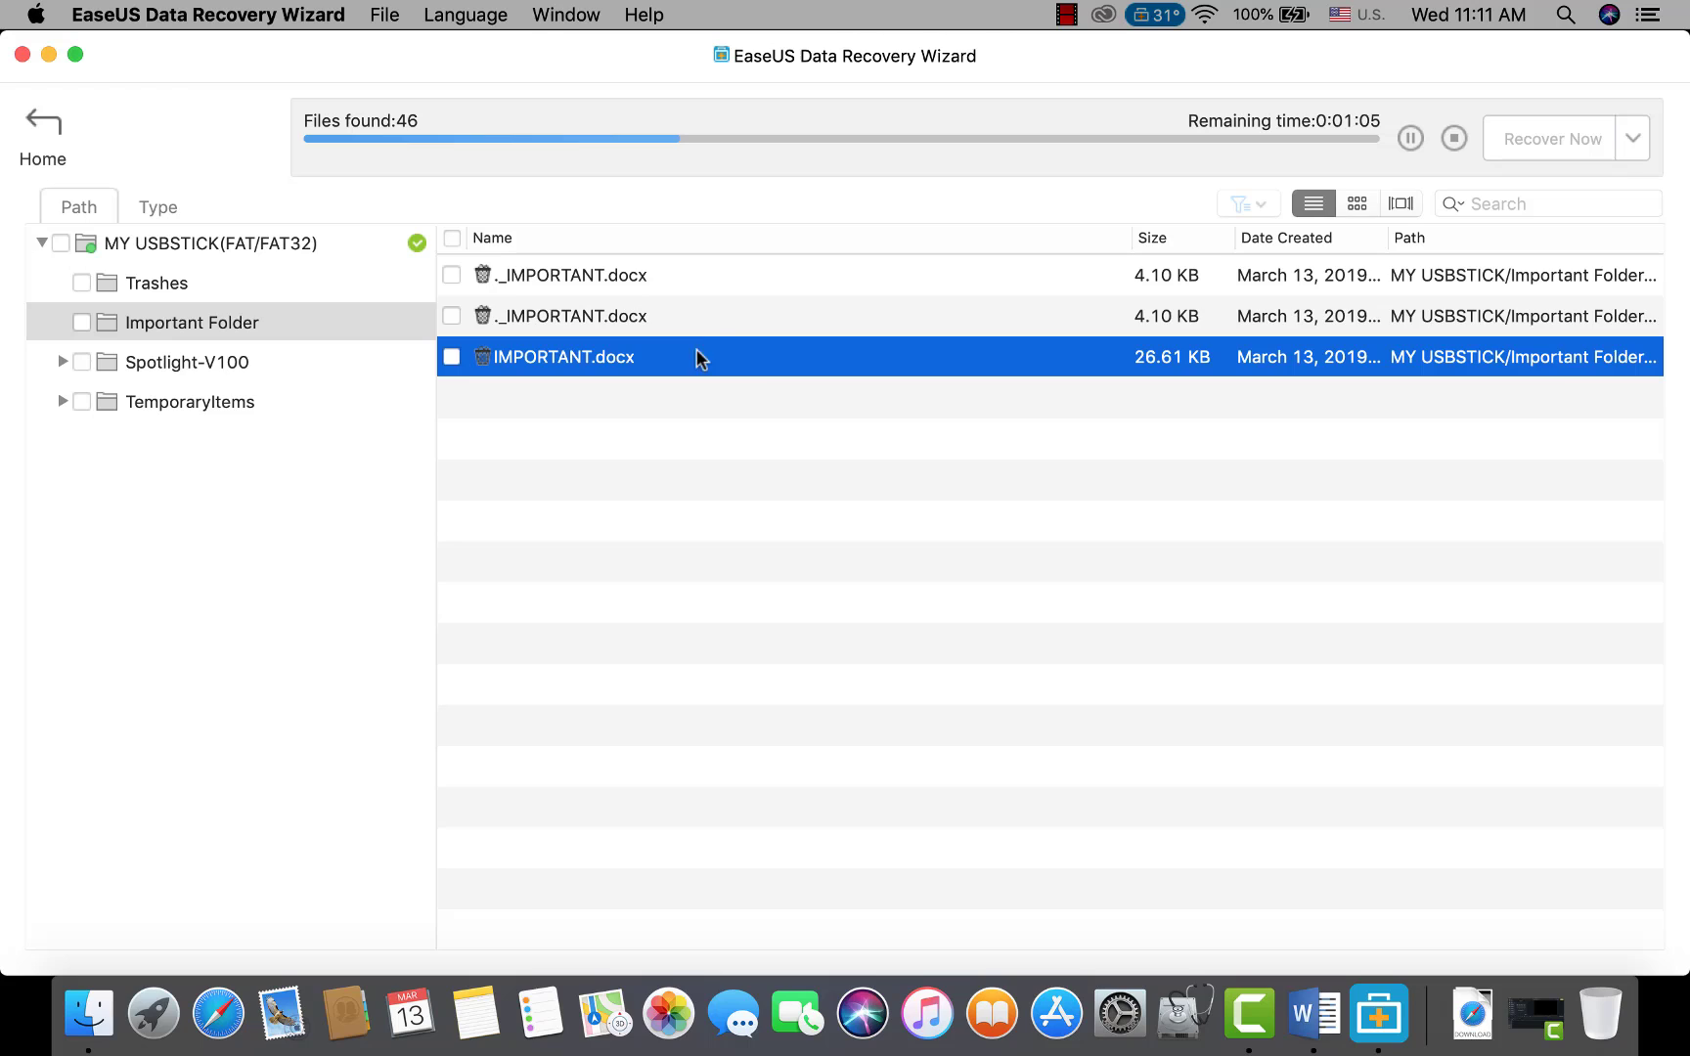
pyautogui.click(721, 326)
pyautogui.click(746, 289)
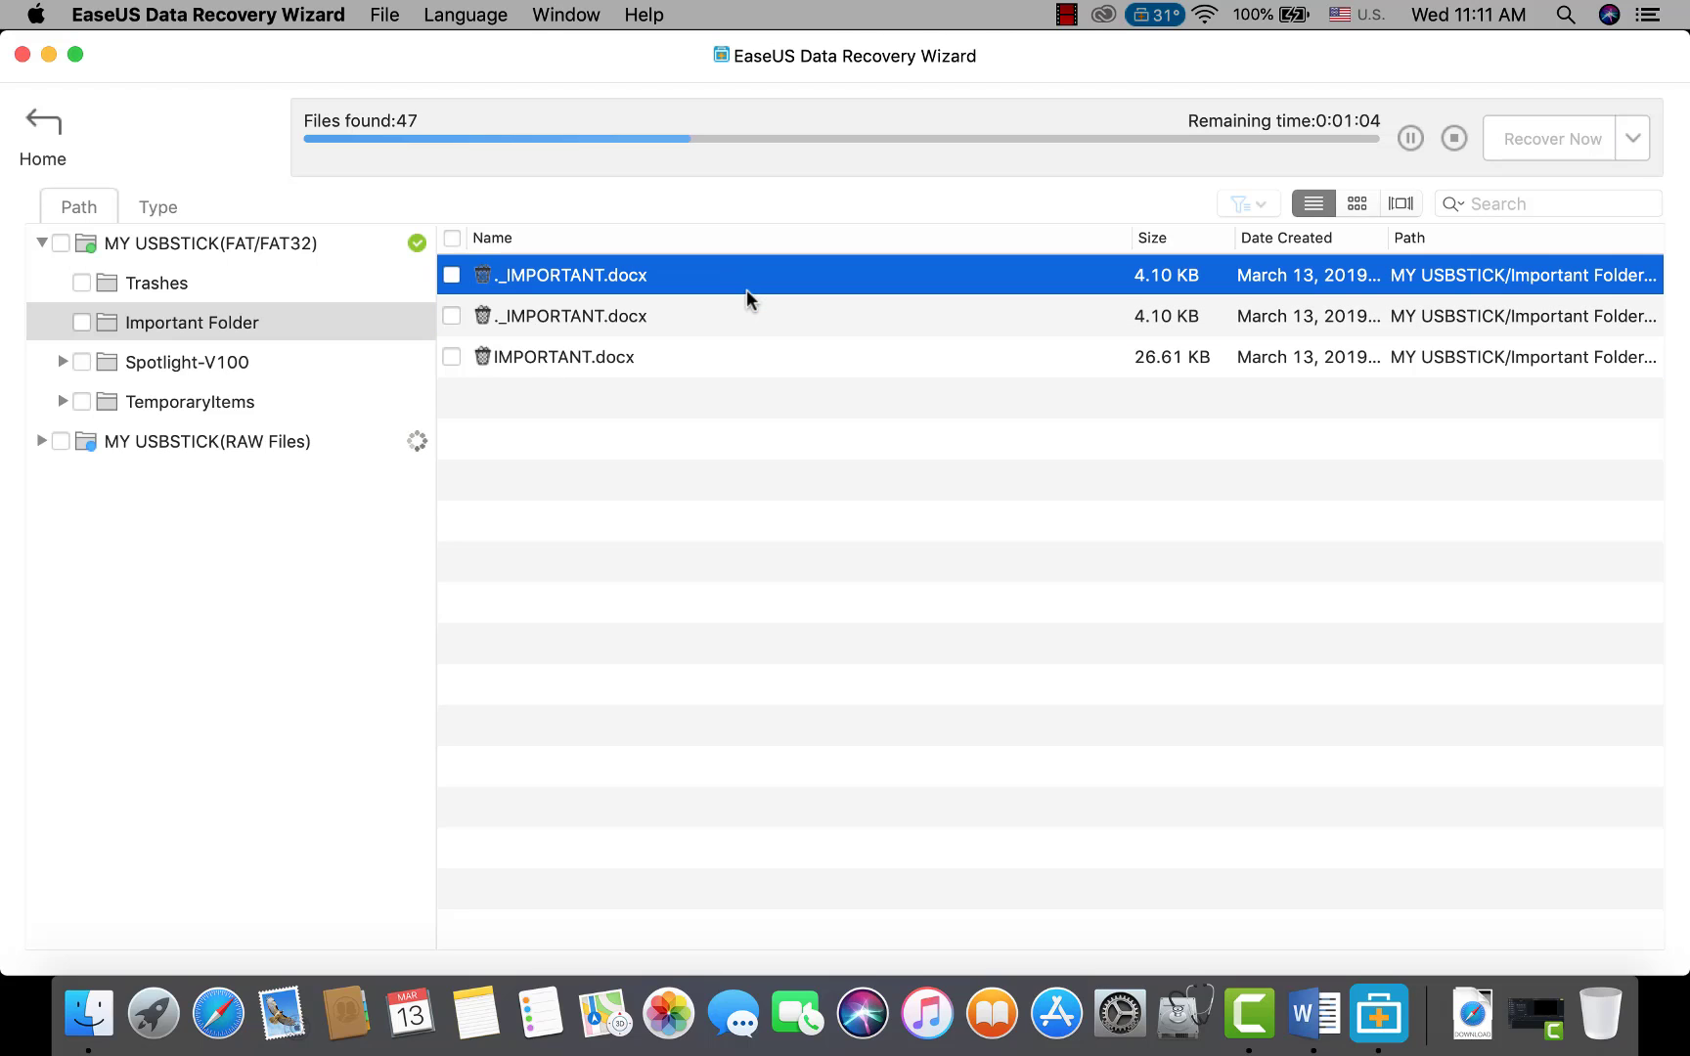
pyautogui.doubleClick(748, 352)
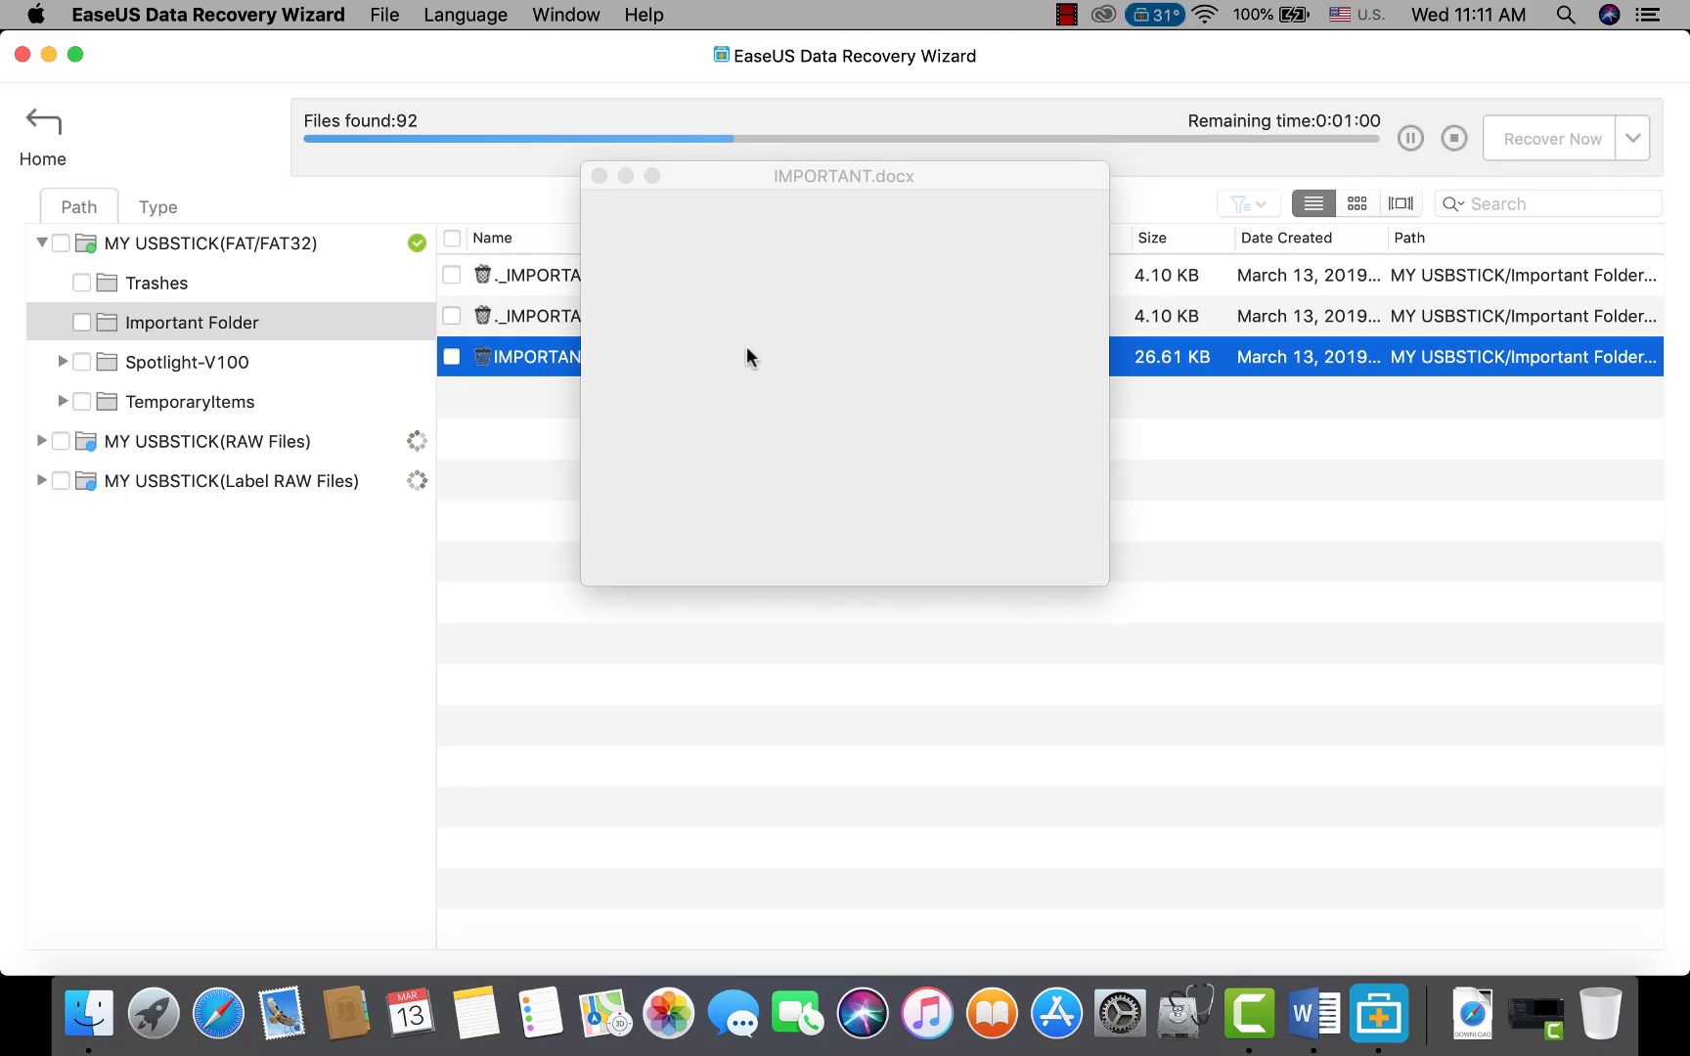
pyautogui.click(600, 175)
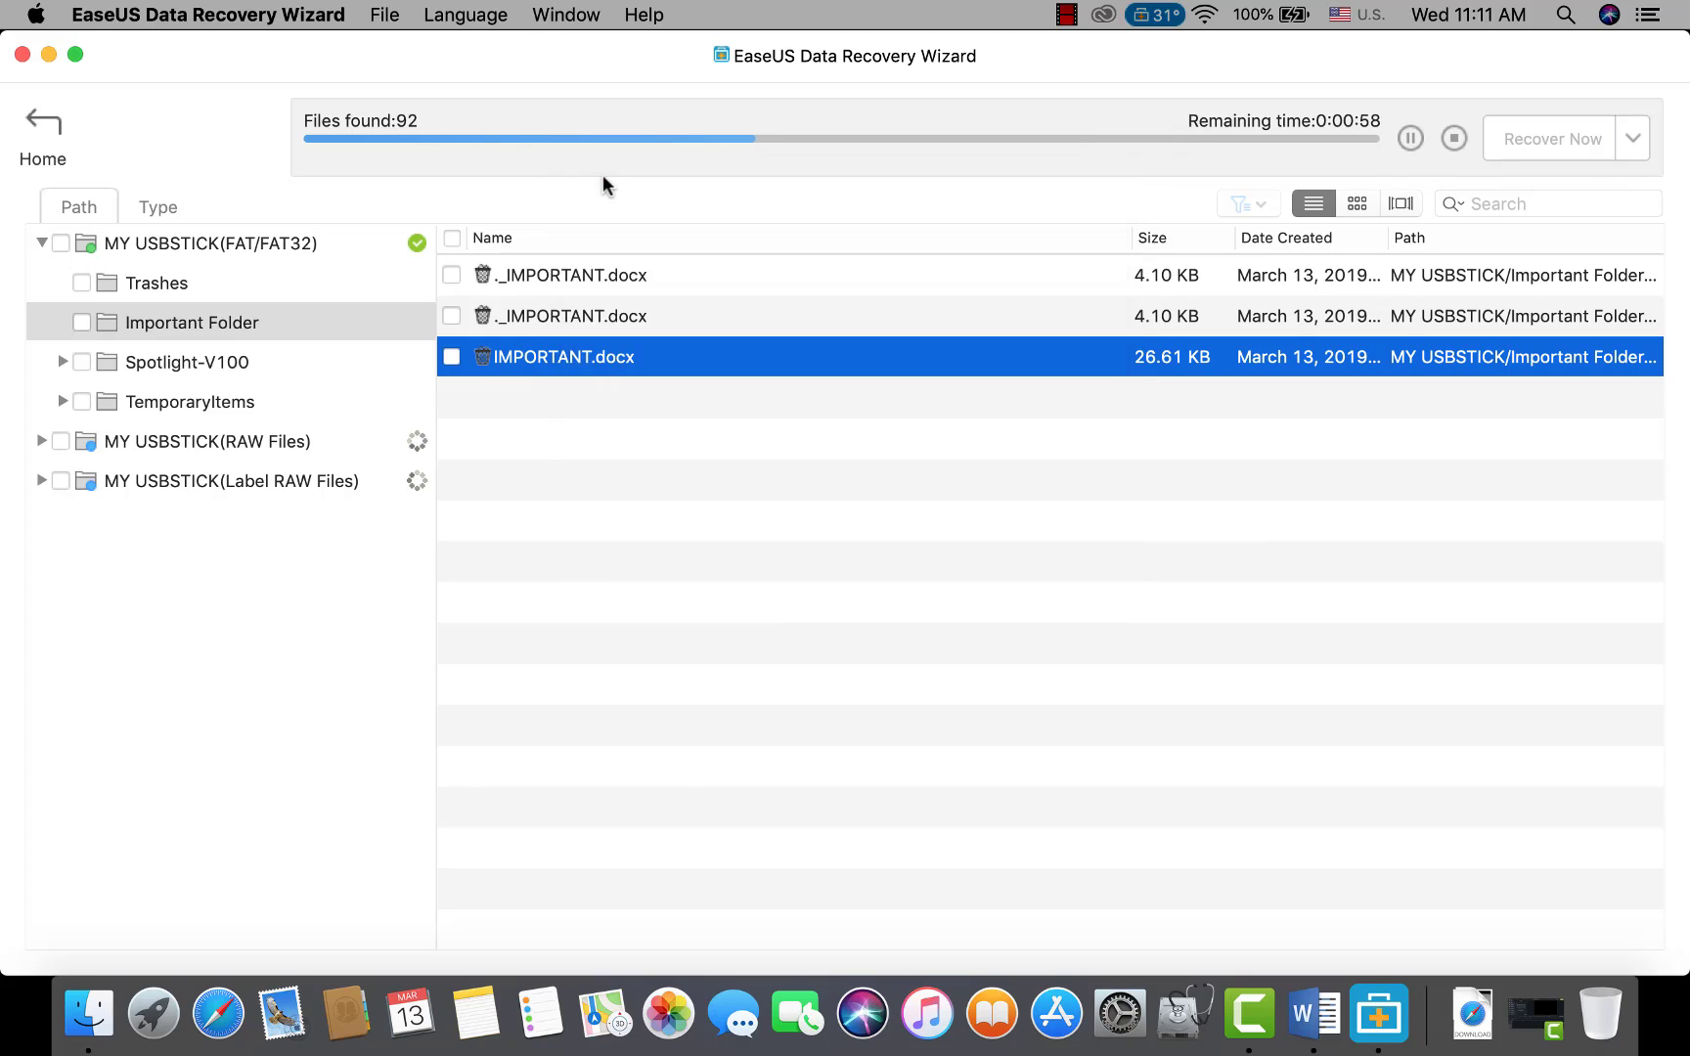
# Pause the scan, preview IMPORTANT.docx and ._IMPORTANT.docx, resume, then check the 26.61 KB IMPORTANT.docx
pyautogui.click(1410, 138)
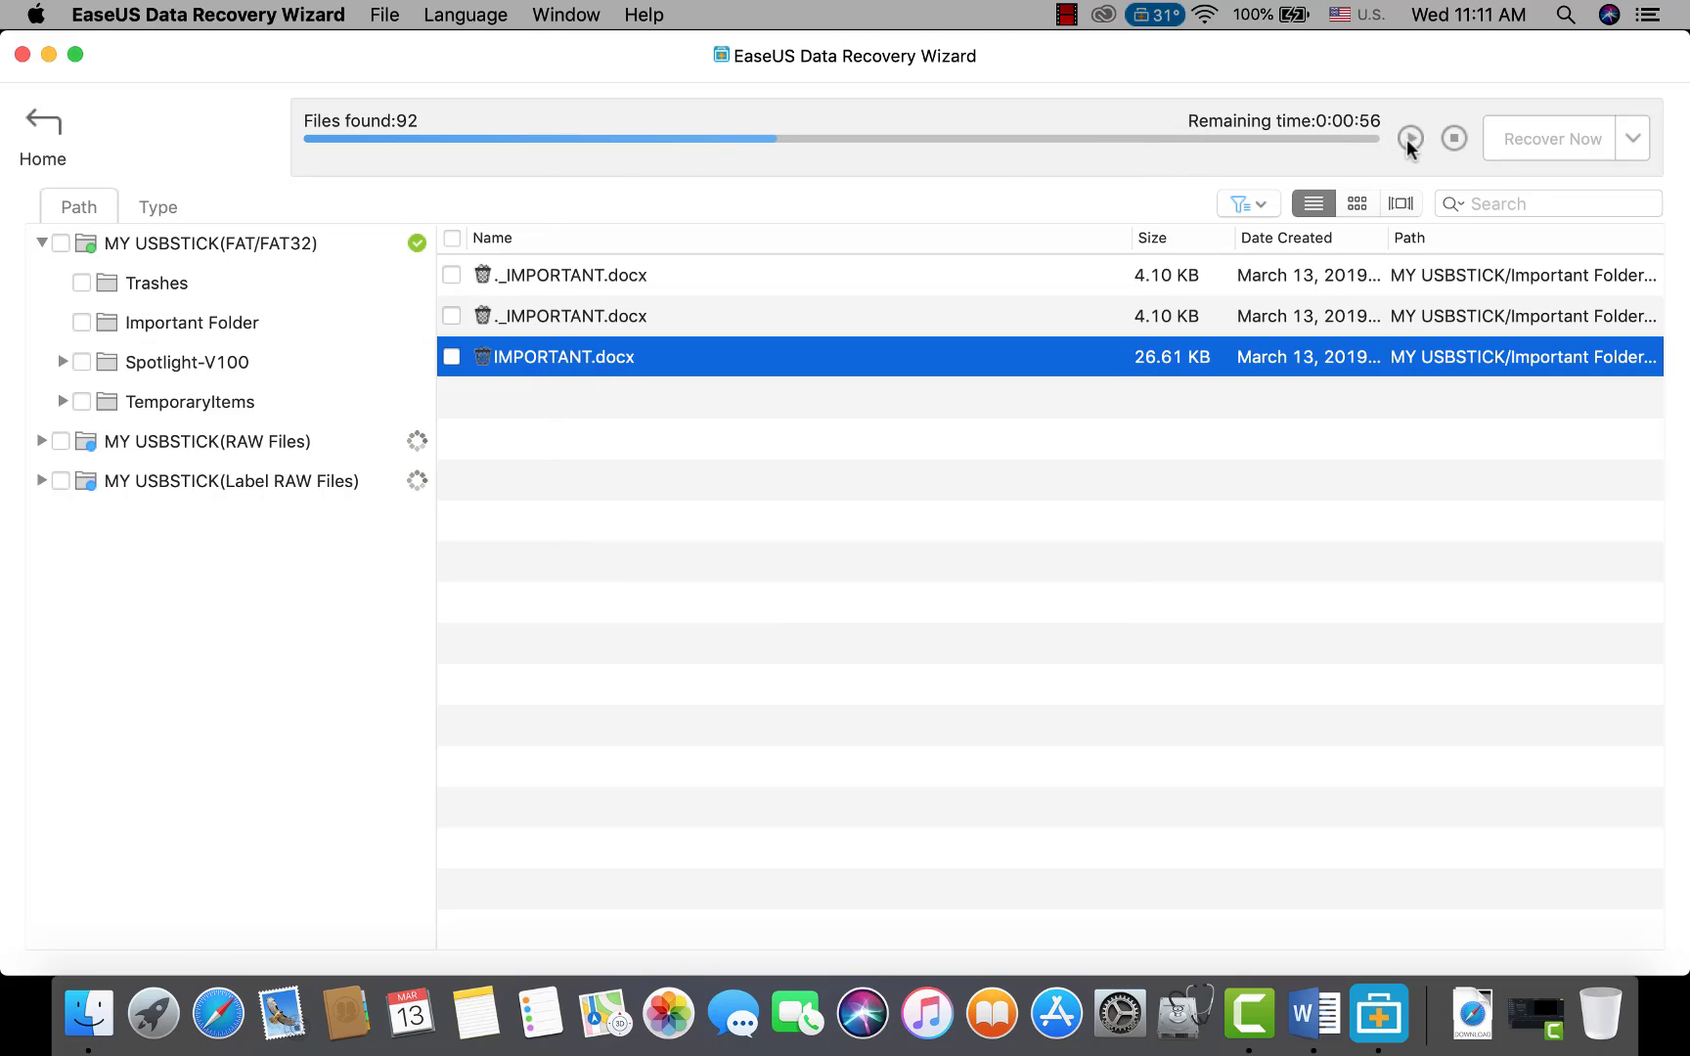
pyautogui.doubleClick(798, 360)
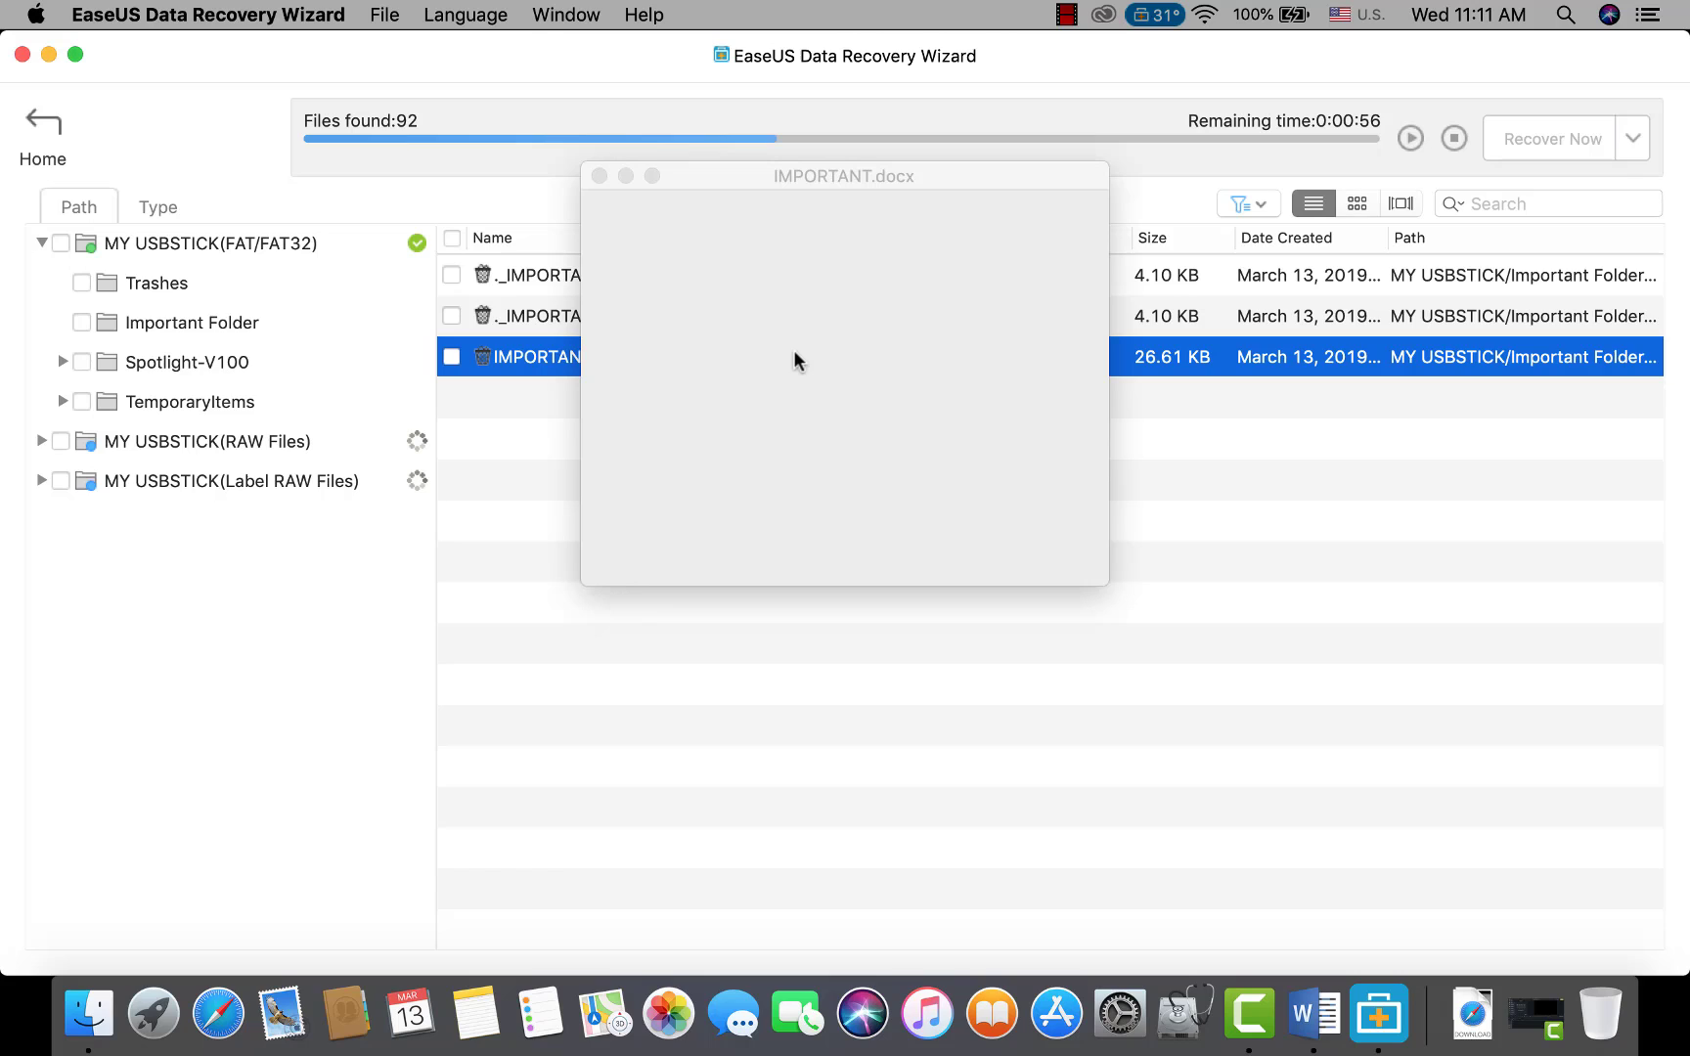
pyautogui.click(599, 176)
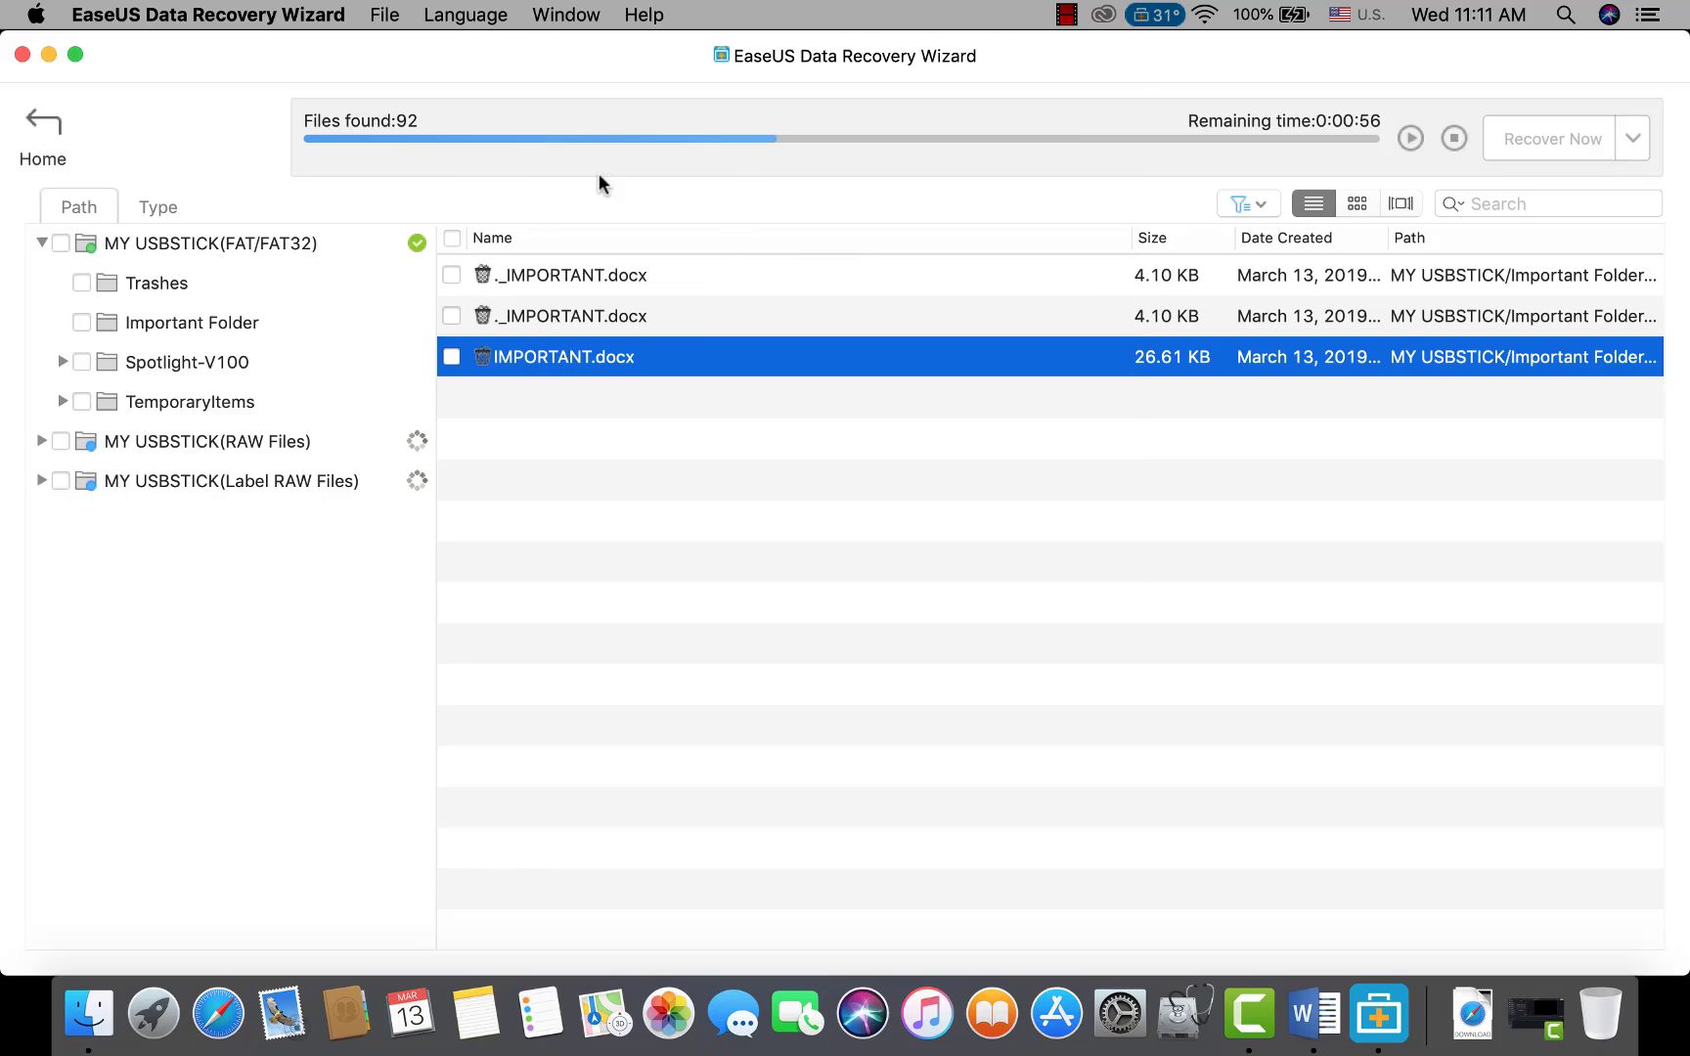
pyautogui.doubleClick(684, 316)
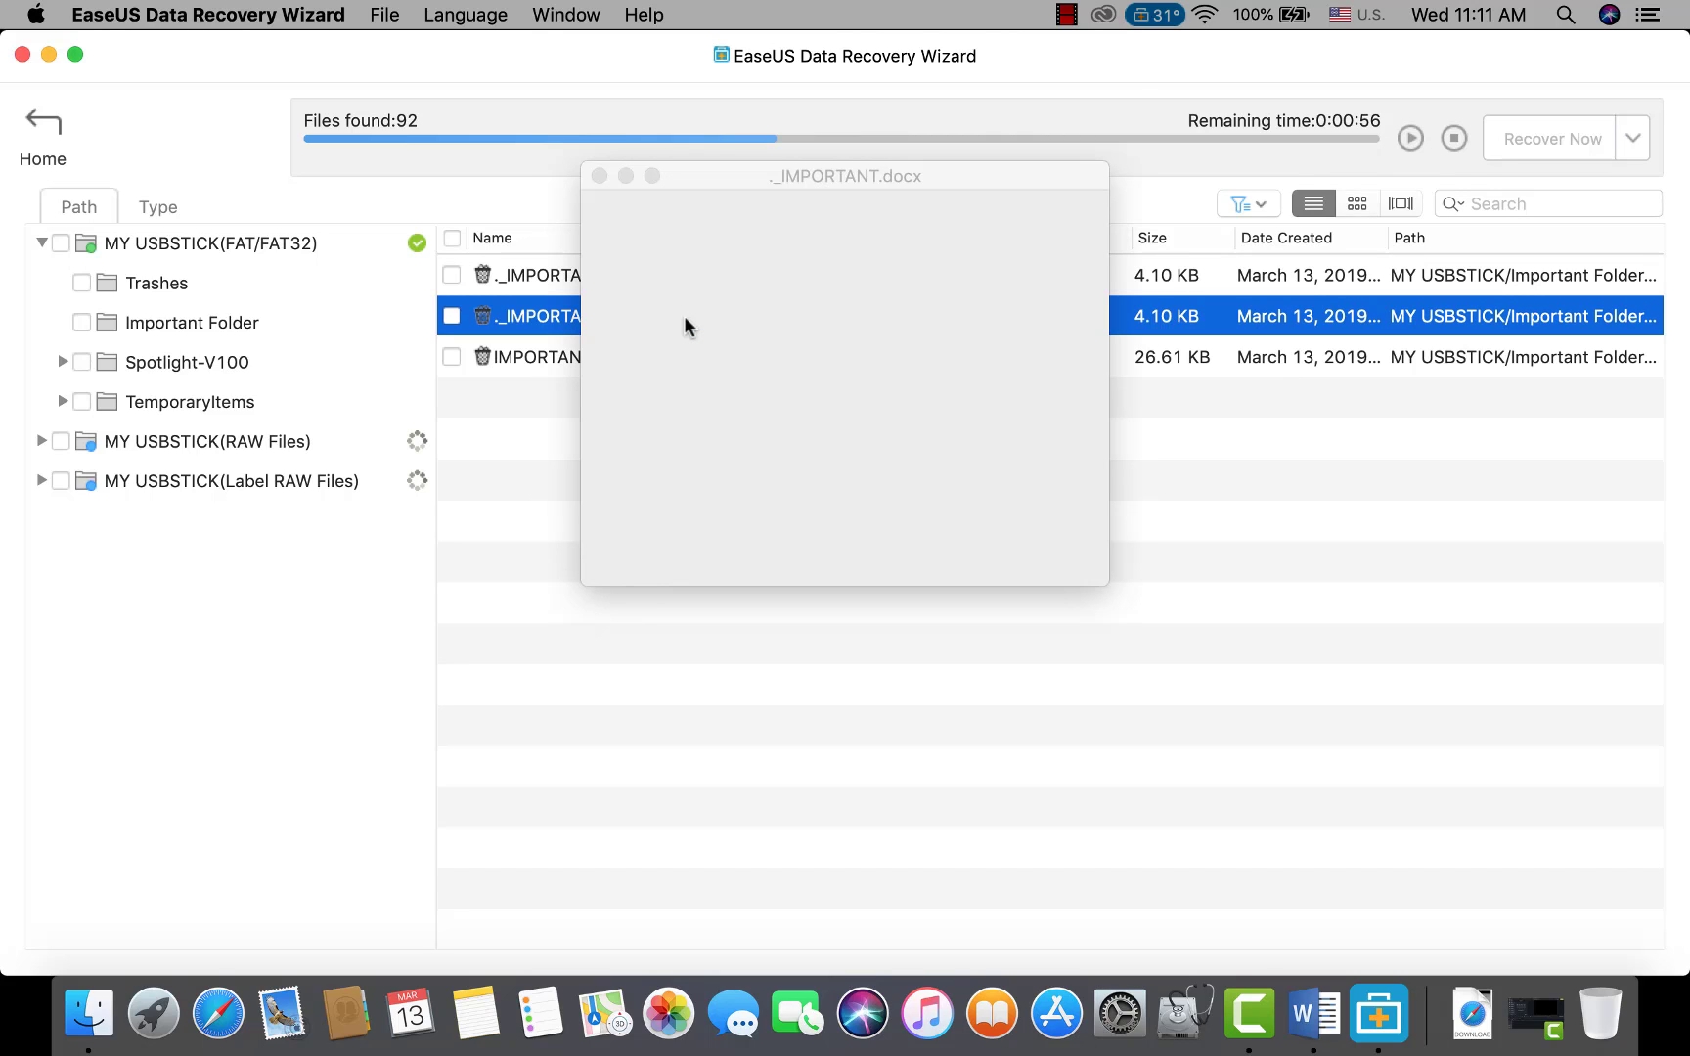
pyautogui.click(600, 176)
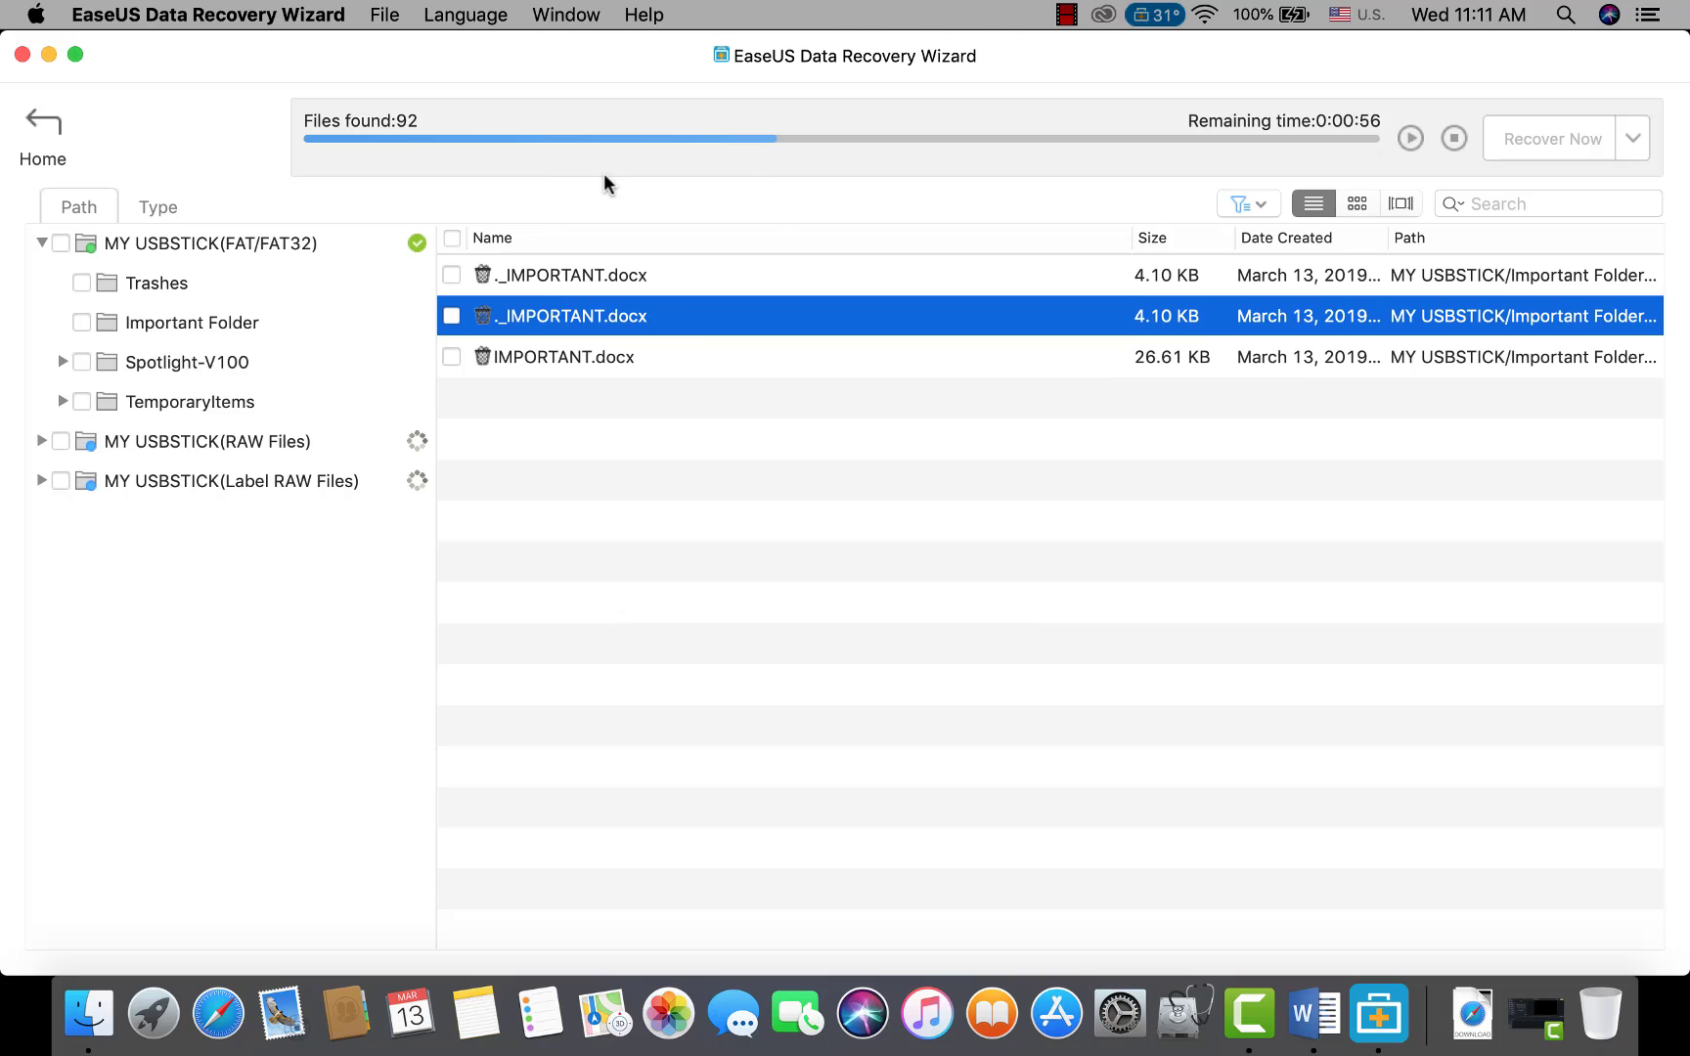
pyautogui.click(720, 422)
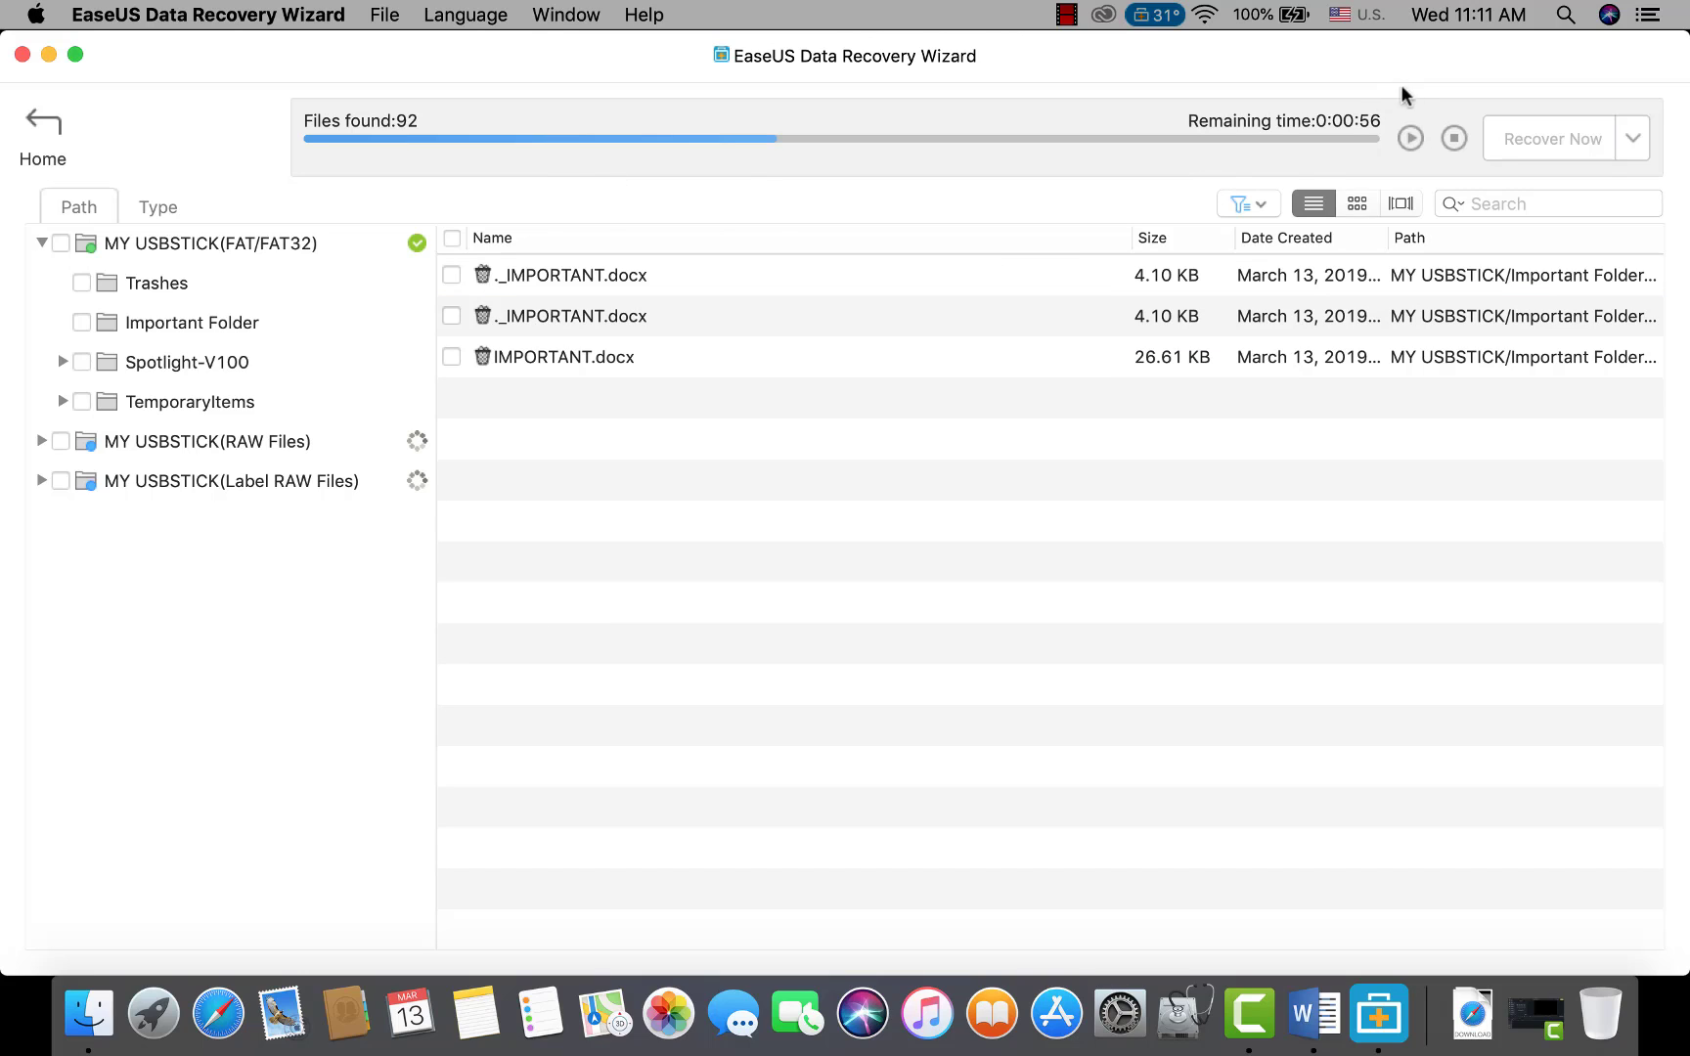
pyautogui.click(1410, 139)
pyautogui.click(451, 357)
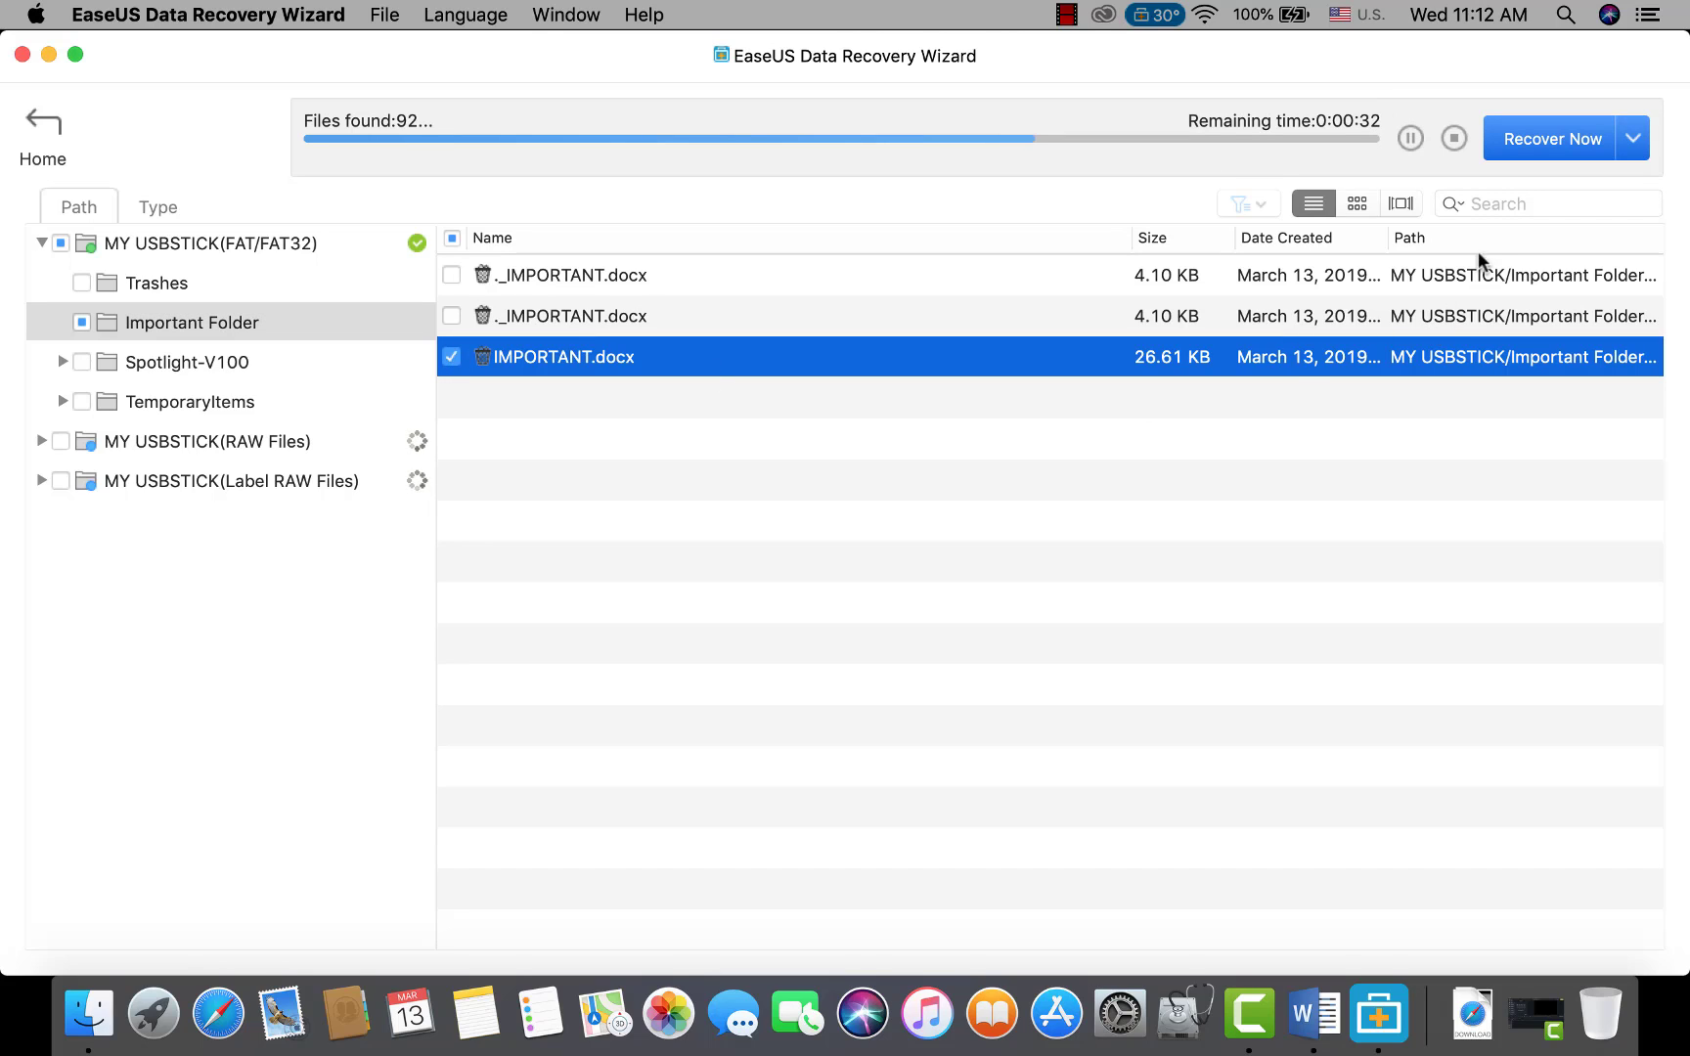
# Recover the checked IMPORTANT.docx to MY USBSTICK, accepting the same-drive warning
pyautogui.click(1553, 142)
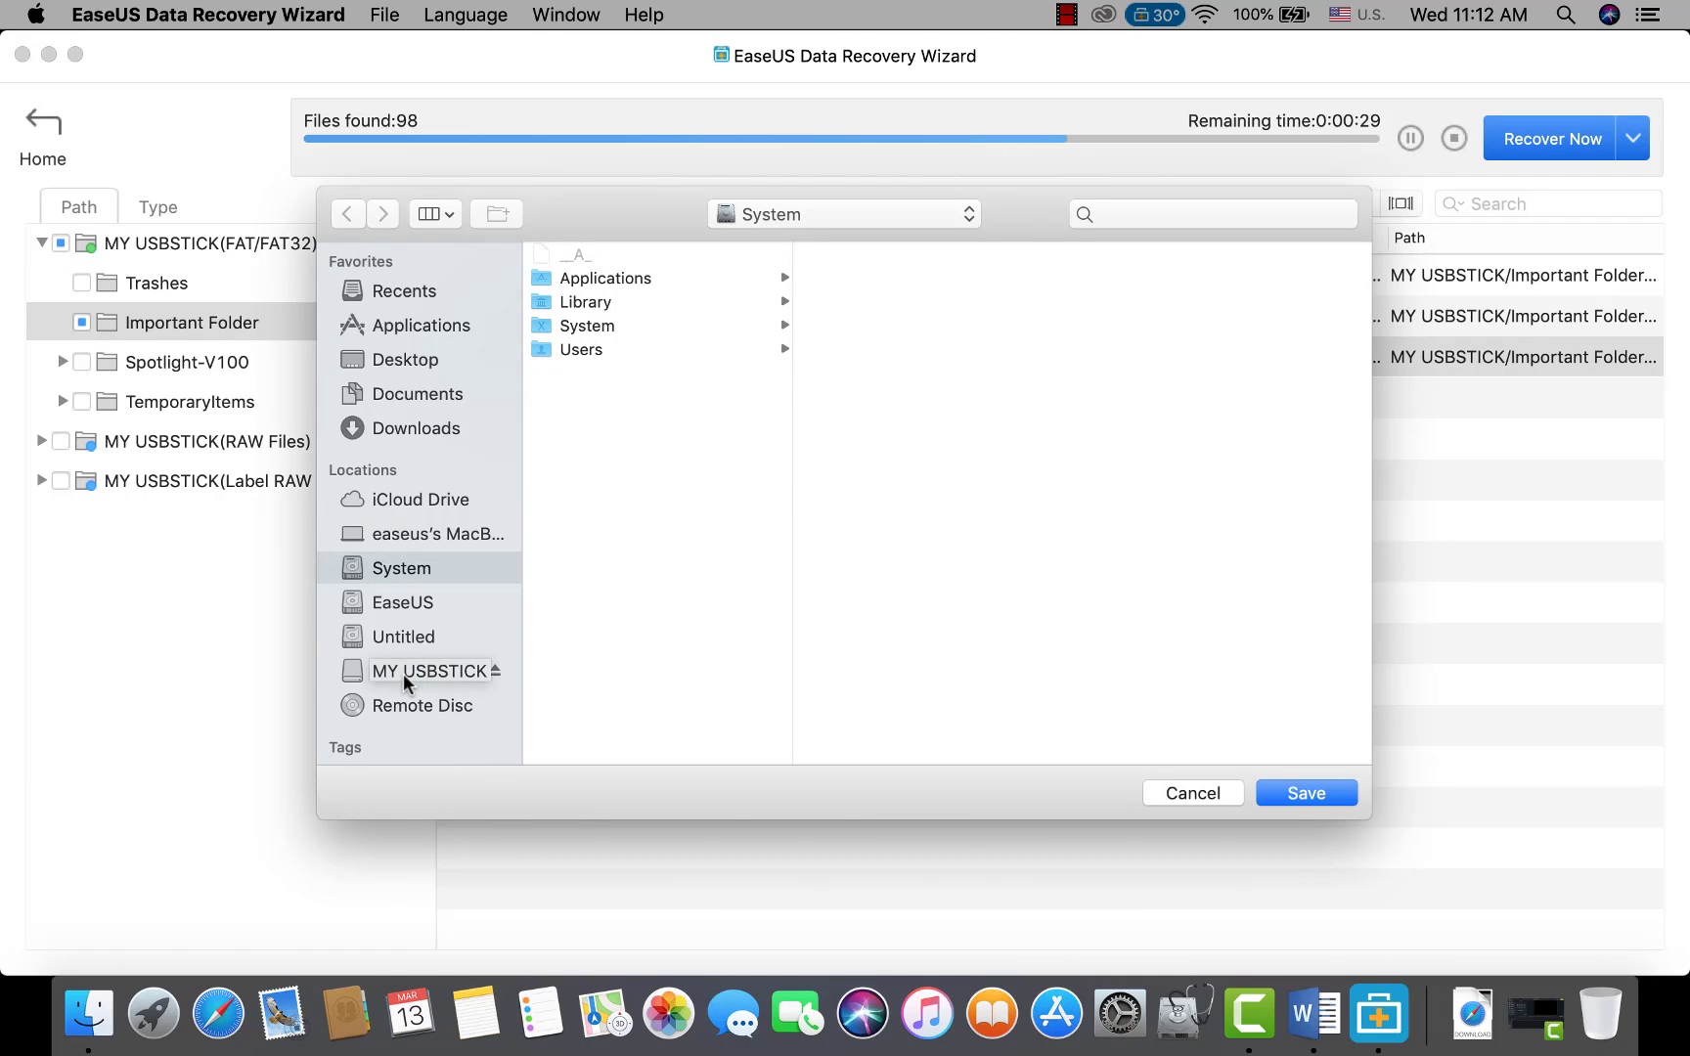
pyautogui.click(403, 673)
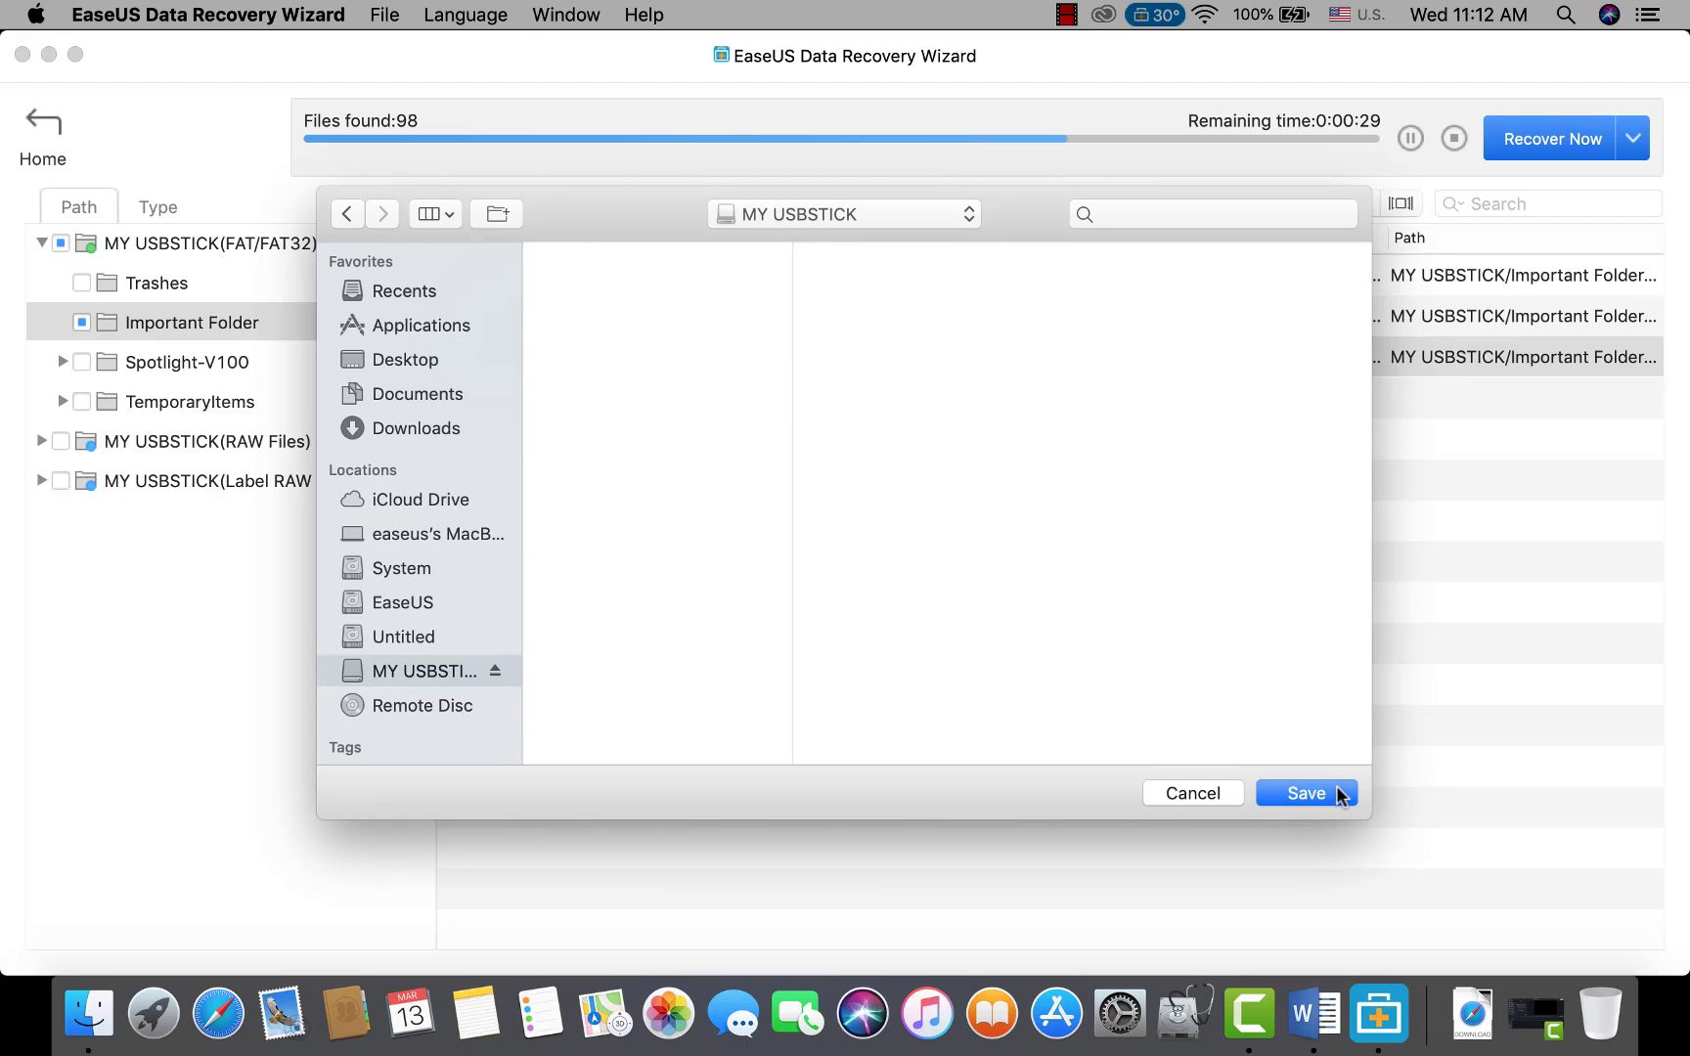
pyautogui.click(1307, 793)
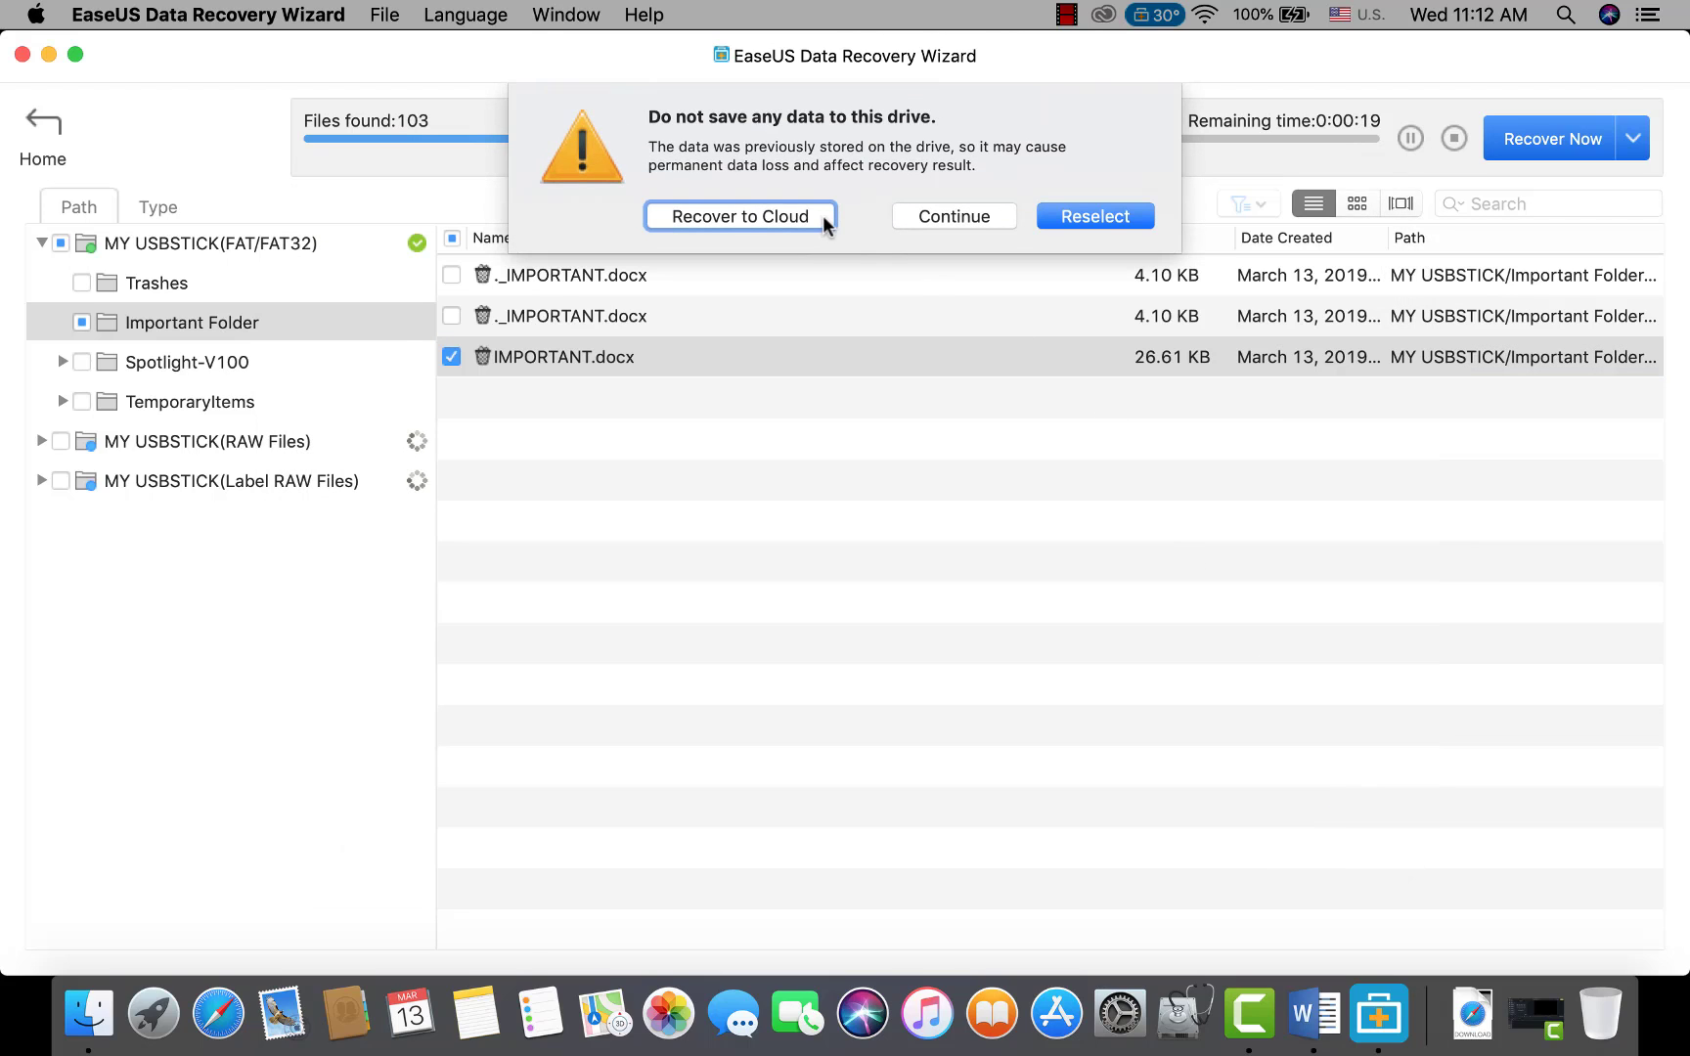
pyautogui.click(967, 223)
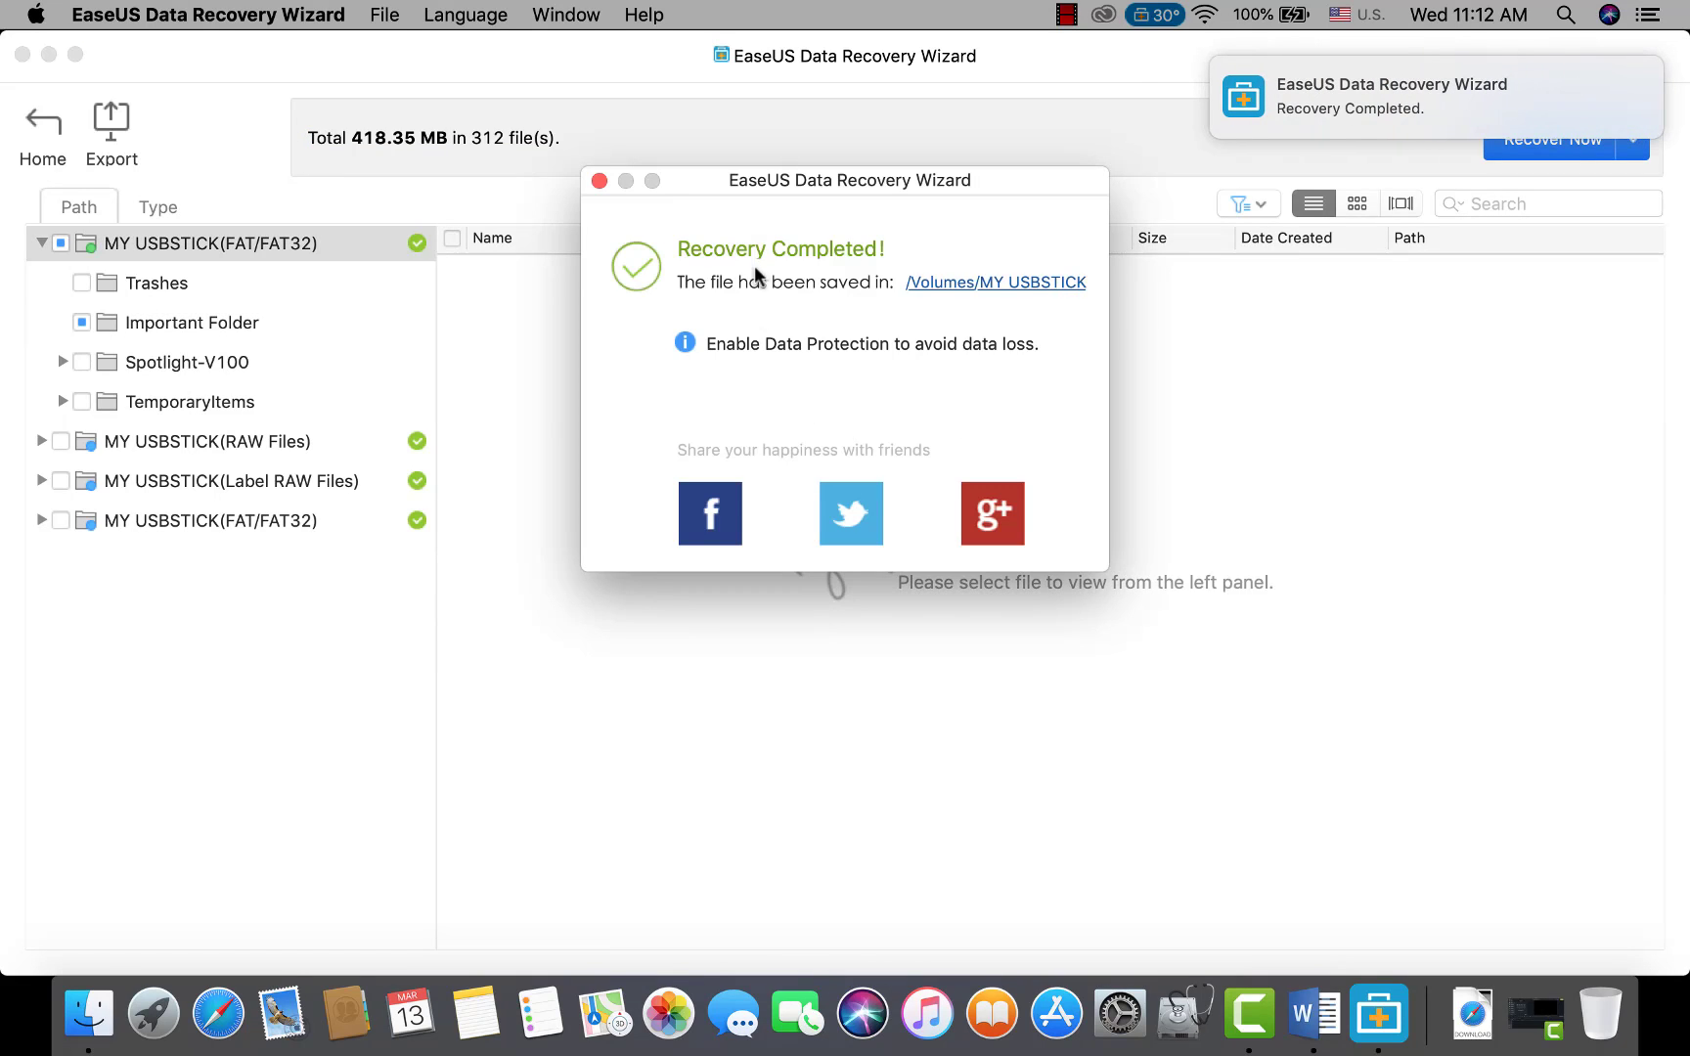
# Navigate Finder into EaseUS Recovered Data > Fat_0001 > MY USBSTICK > Important Folder
pyautogui.click(90, 1017)
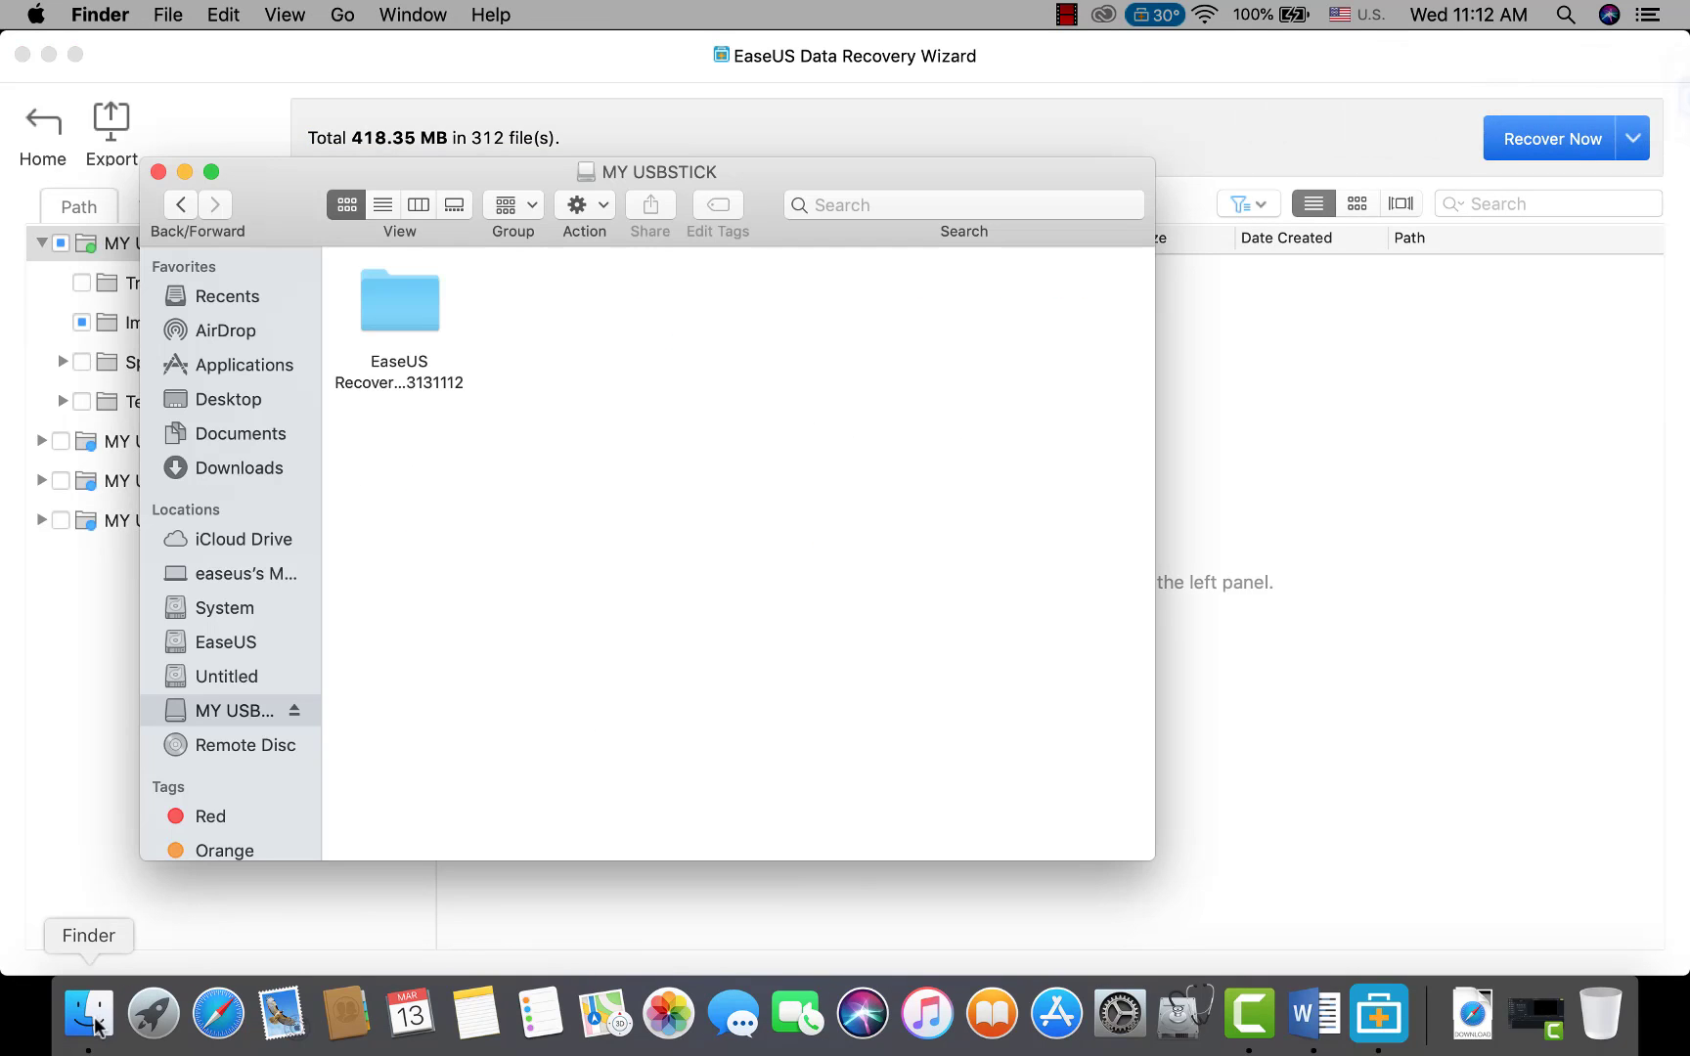
pyautogui.doubleClick(420, 383)
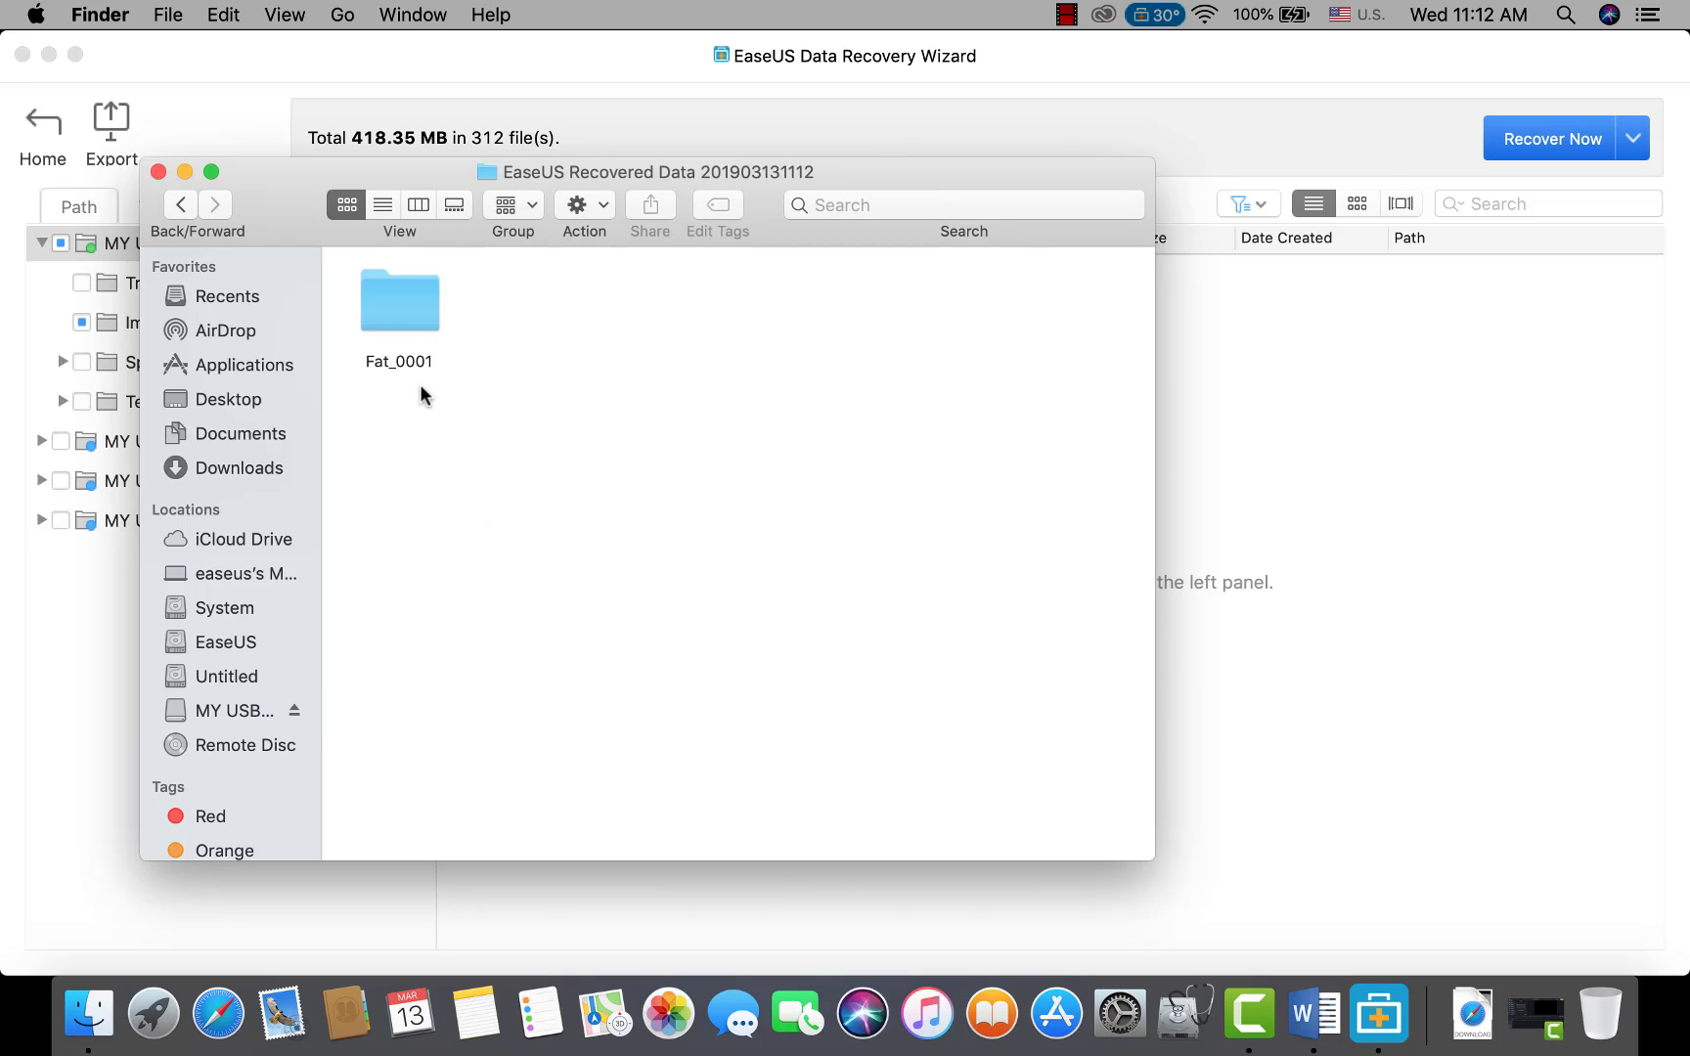
pyautogui.click(422, 358)
pyautogui.rightClick(422, 338)
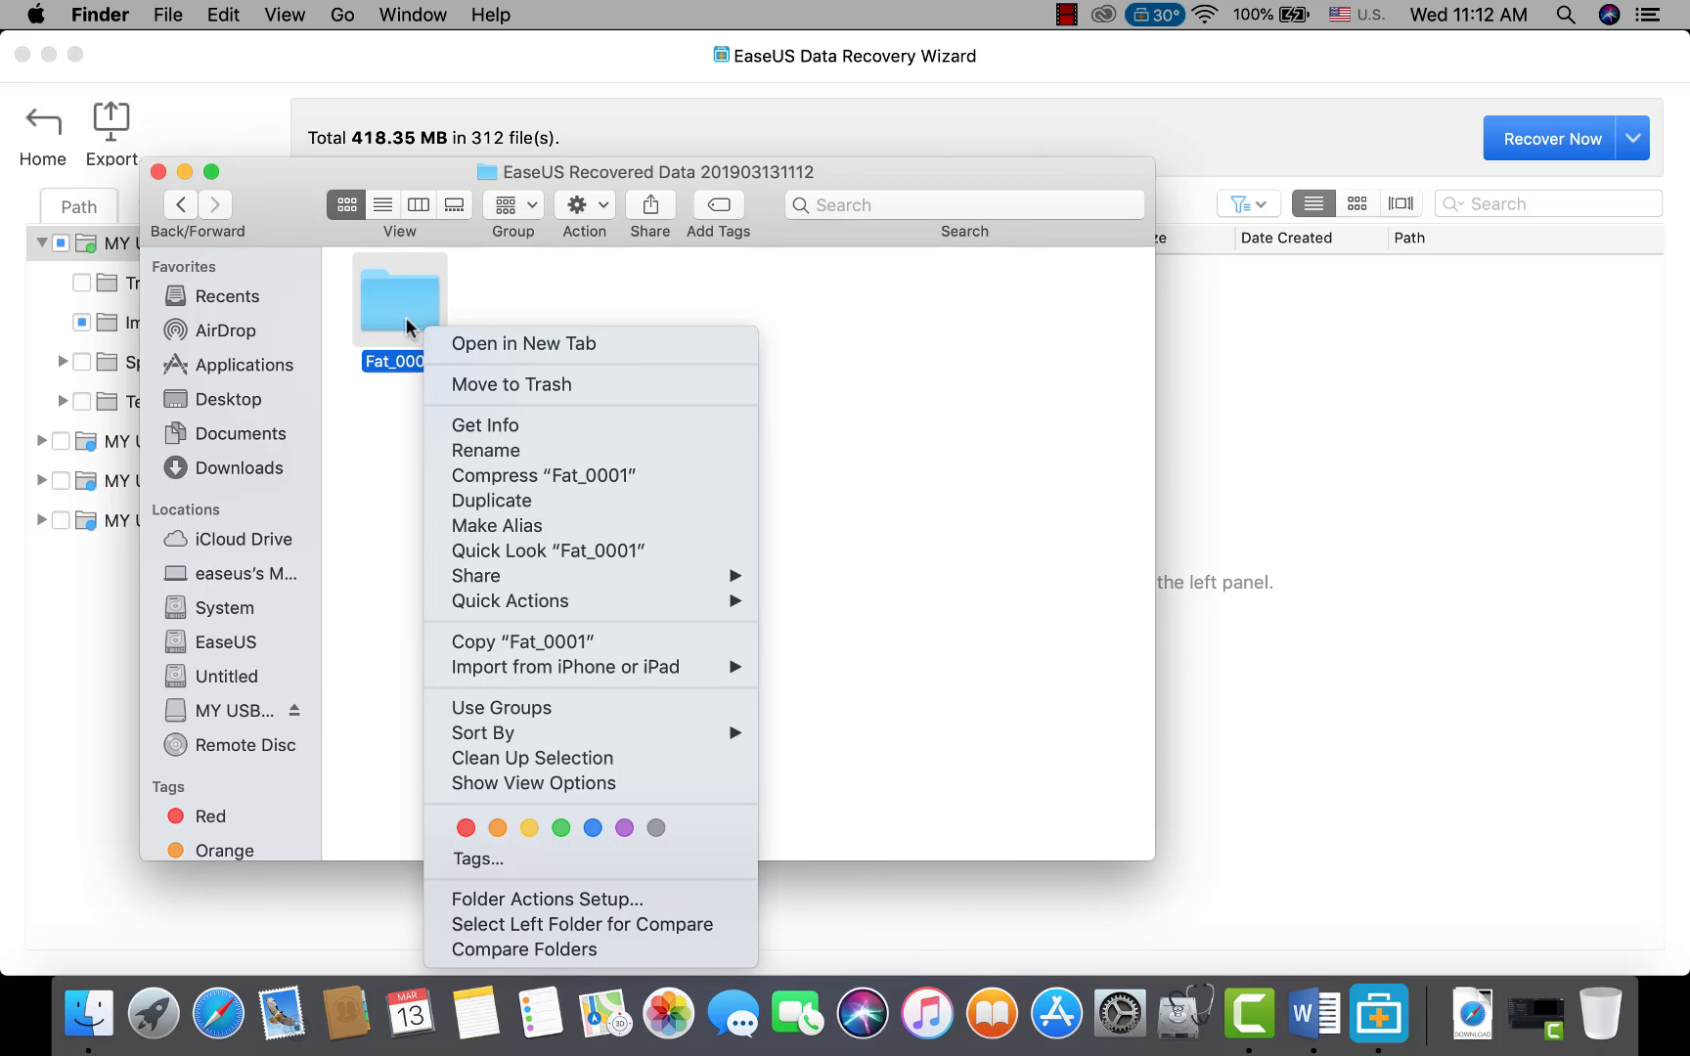
pyautogui.click(395, 281)
pyautogui.doubleClick(395, 282)
pyautogui.doubleClick(395, 282)
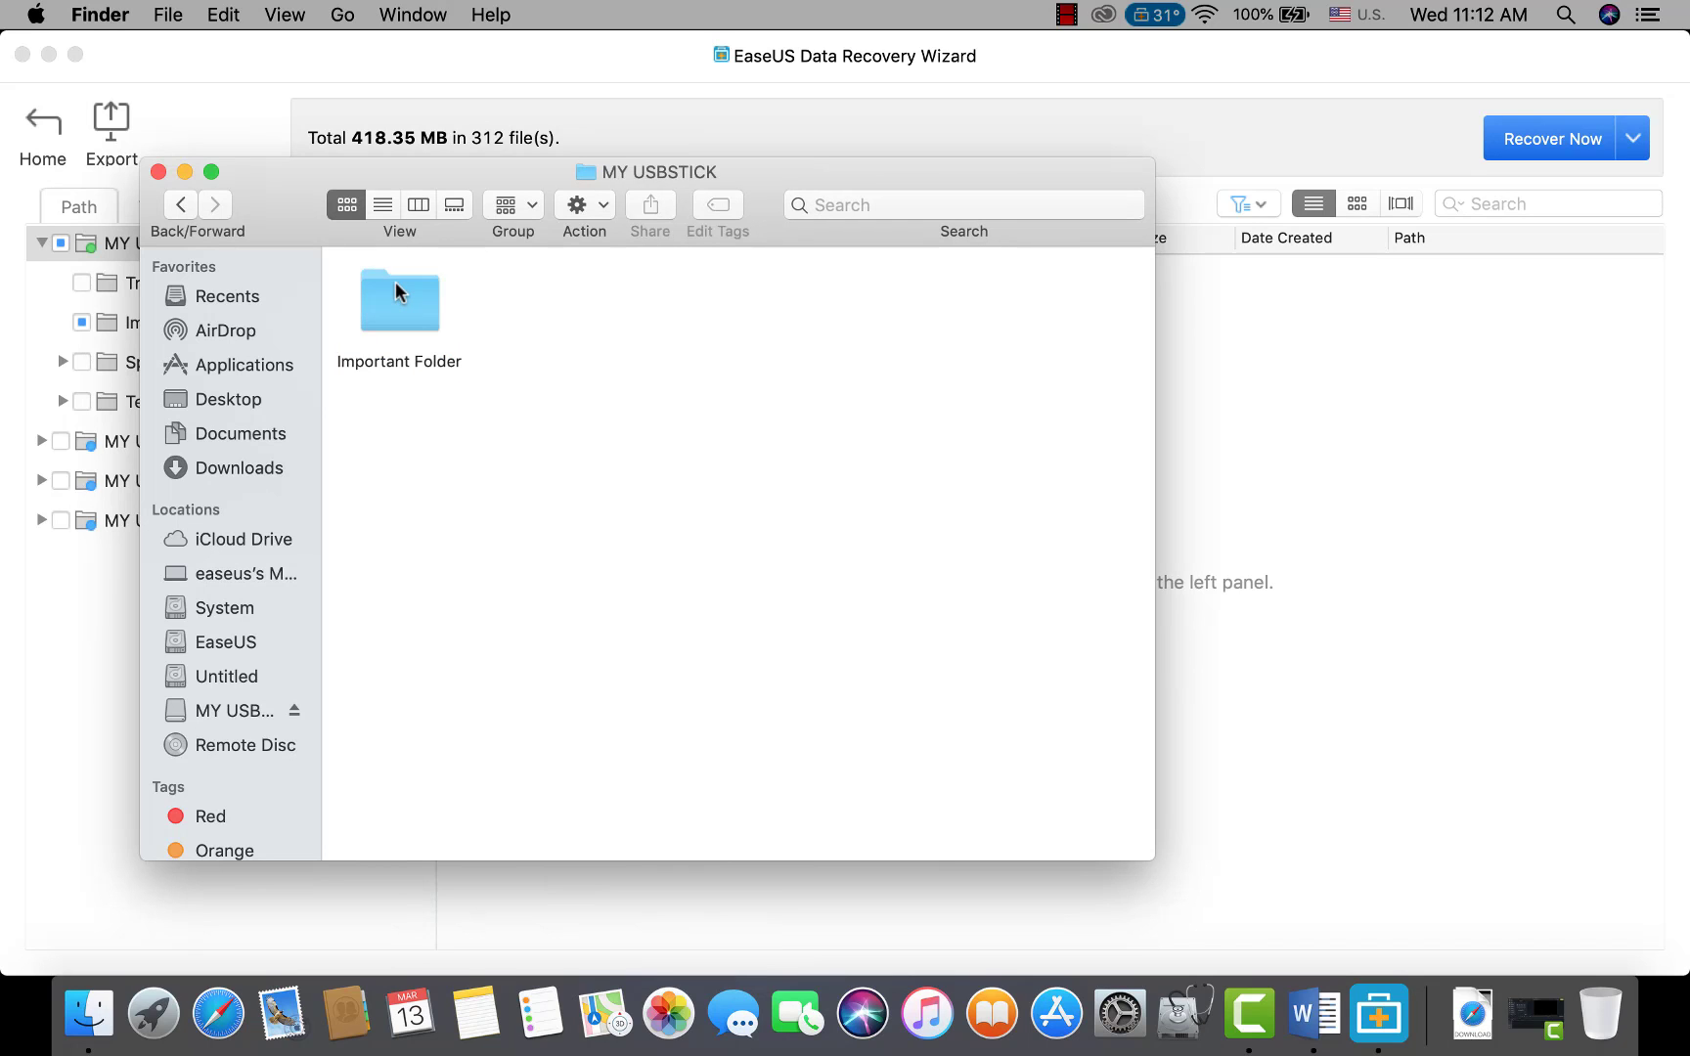
pyautogui.doubleClick(395, 281)
# Open the recovered IMPORTANT.docx in Word, check its text, and close it
pyautogui.doubleClick(396, 281)
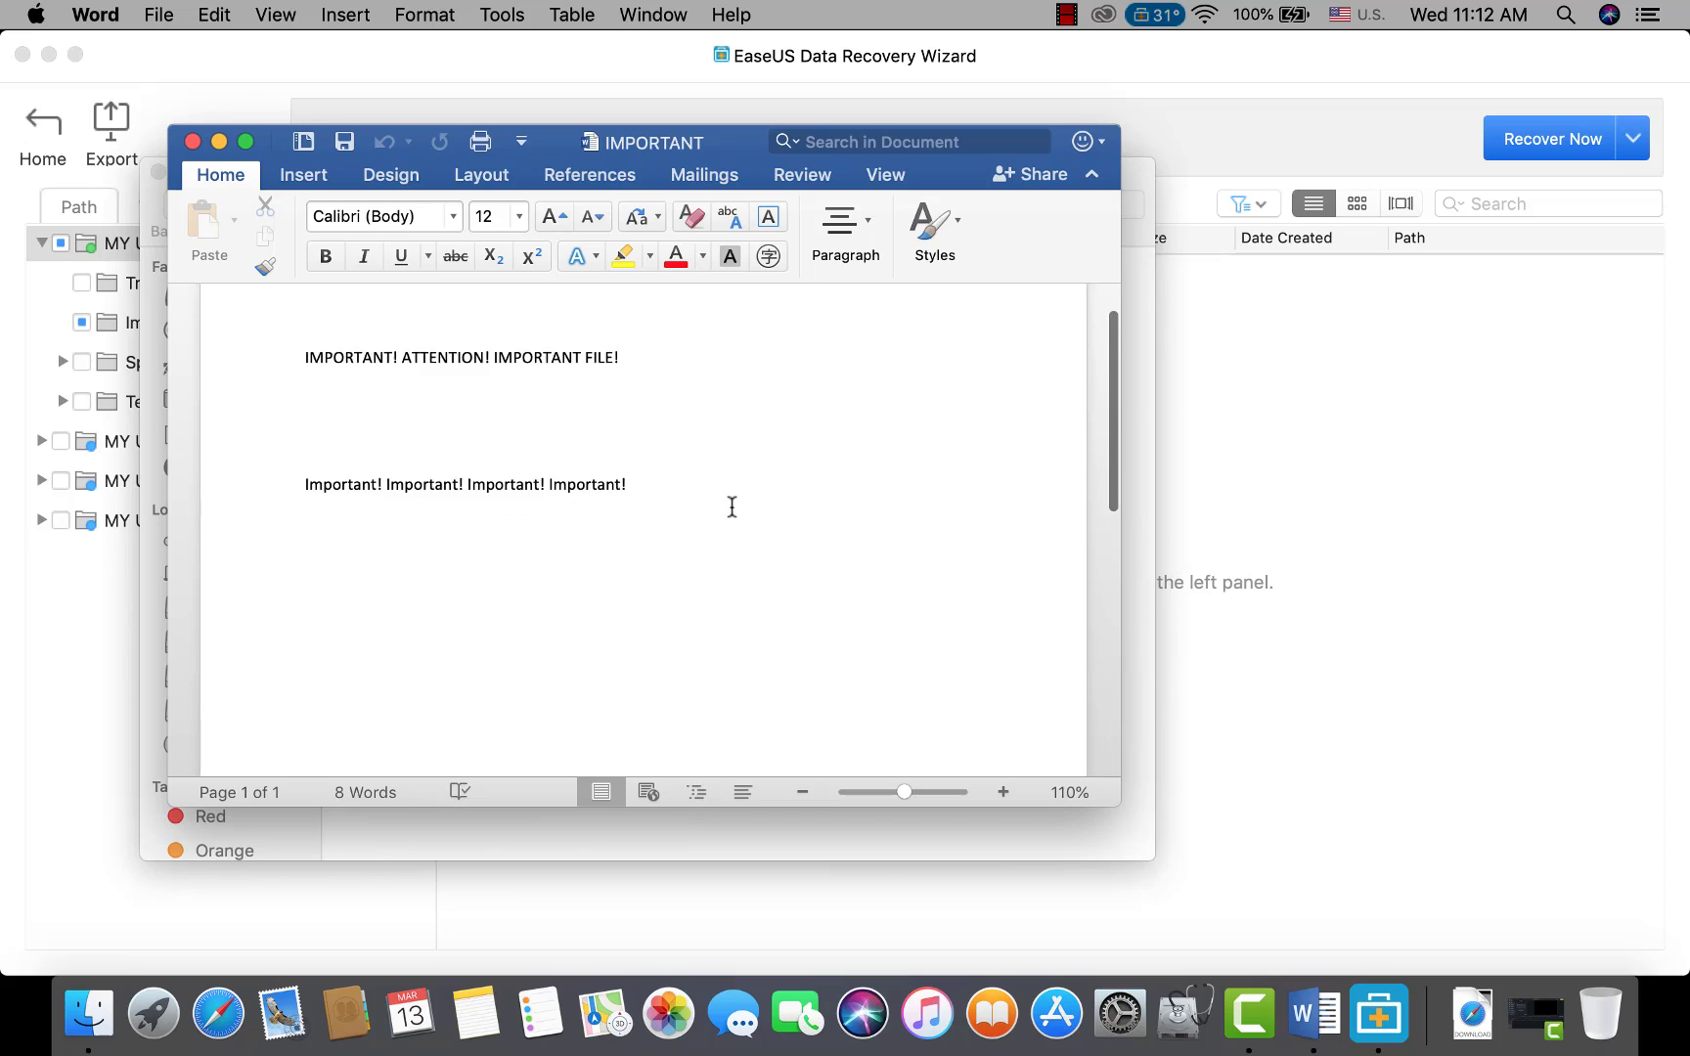
pyautogui.scroll(2, 731, 504)
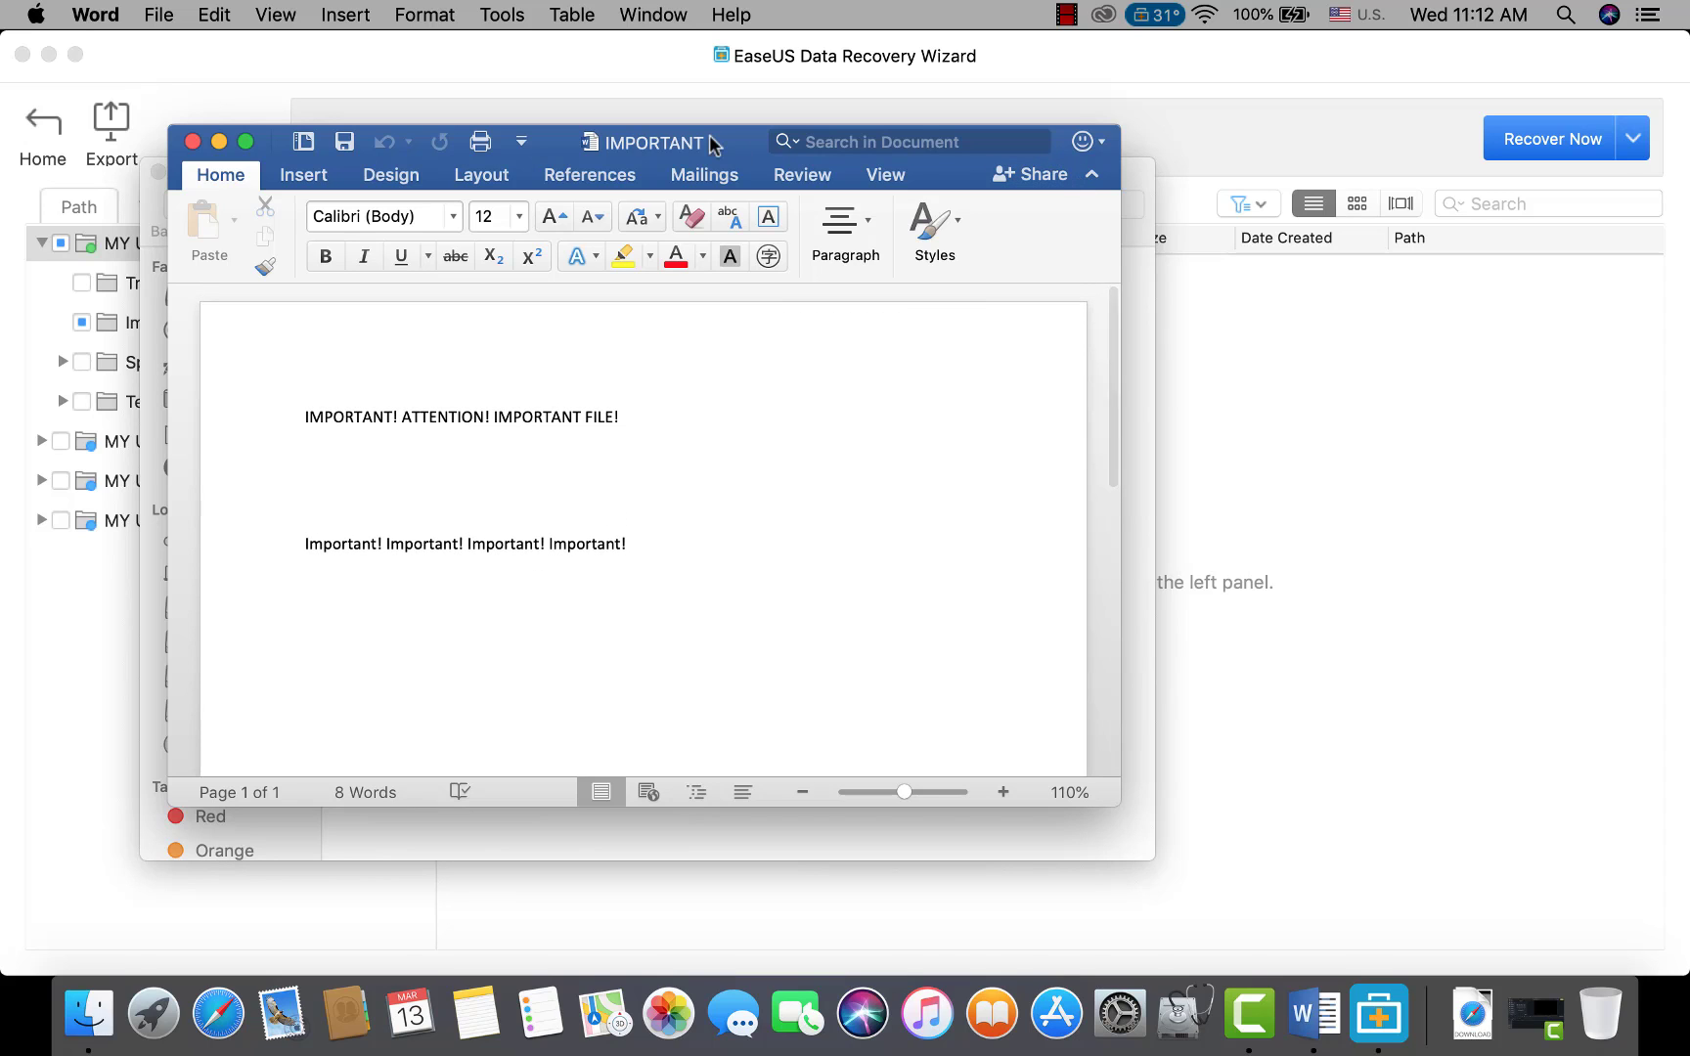
pyautogui.click(193, 142)
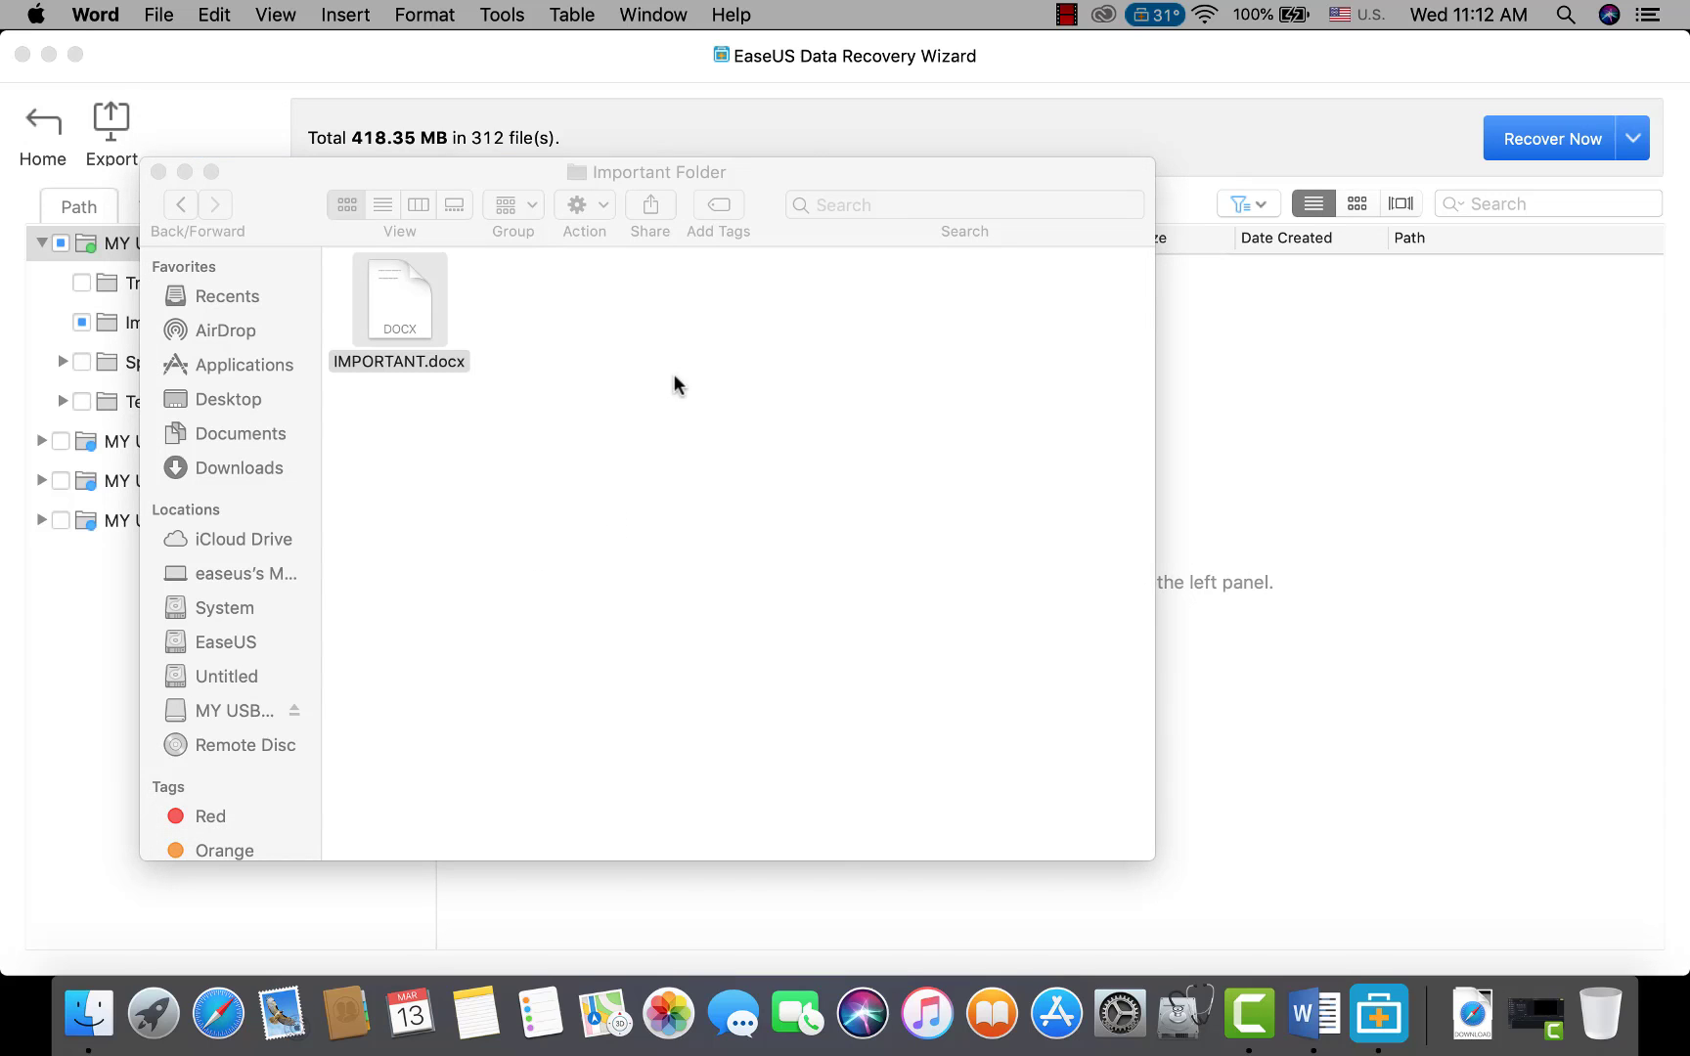